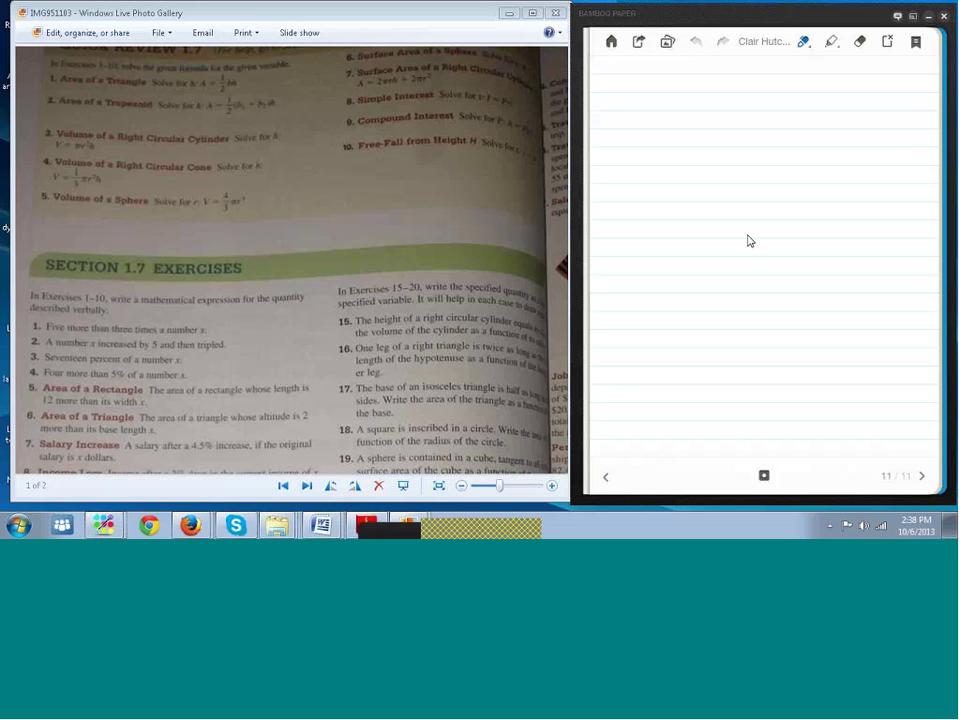
# Step: Write a circled 1 followed by the area formula "Triangle = 1/2 · b · h = area" on the notebook page
pyautogui.moveTo(601, 66); pyautogui.dragTo(614, 84)
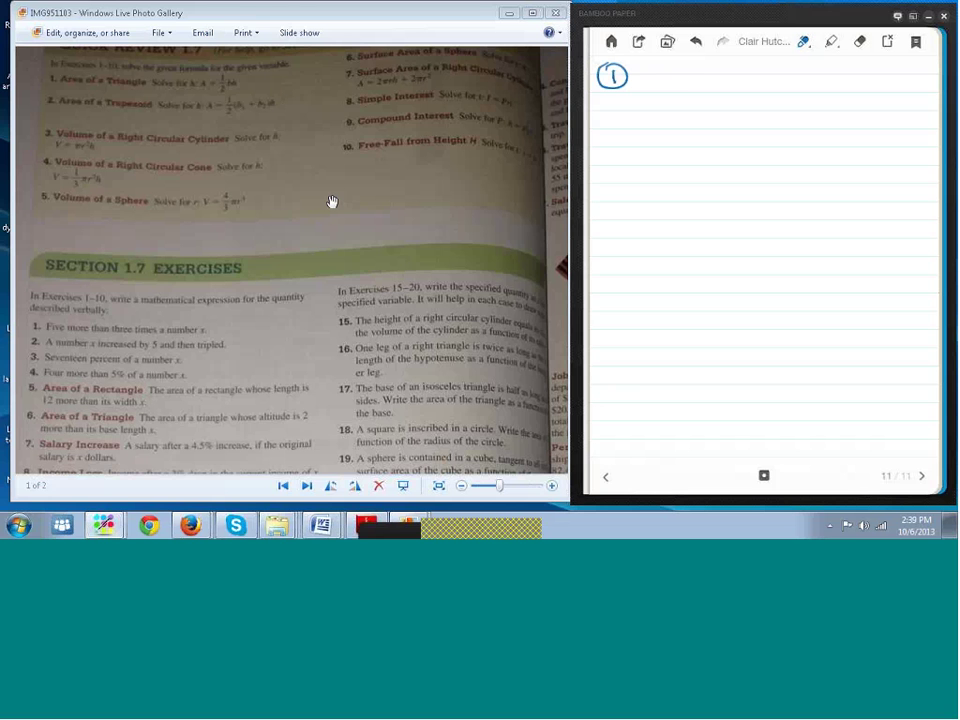
pyautogui.moveTo(647, 76); pyautogui.dragTo(672, 75)
pyautogui.moveTo(663, 77); pyautogui.dragTo(664, 90)
pyautogui.moveTo(676, 82)
pyautogui.mouseDown()
pyautogui.moveTo(706, 92)
pyautogui.moveTo(740, 80)
pyautogui.mouseUp()
pyautogui.moveTo(700, 85)
pyautogui.mouseDown()
pyautogui.moveTo(716, 102)
pyautogui.moveTo(756, 87)
pyautogui.mouseUp()
pyautogui.moveTo(765, 80); pyautogui.dragTo(779, 79)
pyautogui.moveTo(766, 86); pyautogui.dragTo(782, 84)
pyautogui.moveTo(807, 69); pyautogui.dragTo(806, 83)
pyautogui.moveTo(791, 87); pyautogui.dragTo(823, 85)
pyautogui.moveTo(799, 91); pyautogui.dragTo(862, 91)
pyautogui.moveTo(868, 86); pyautogui.dragTo(887, 95)
pyautogui.moveTo(833, 117); pyautogui.dragTo(848, 121)
pyautogui.moveTo(860, 119); pyautogui.dragTo(911, 122)
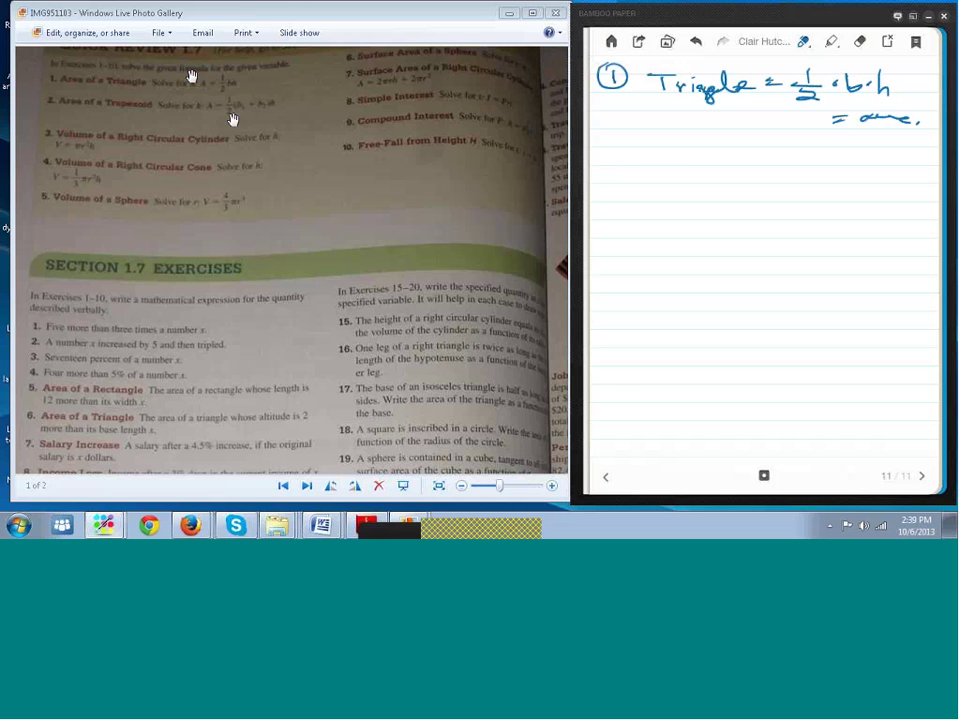
# Step: Write a circled 2 and sketch a trapezoid with a diagonal, height h, and magenta base labels b1 and b2
pyautogui.moveTo(603, 157); pyautogui.dragTo(618, 170)
pyautogui.moveTo(612, 149); pyautogui.dragTo(611, 150)
pyautogui.moveTo(678, 210)
pyautogui.mouseDown()
pyautogui.moveTo(712, 158)
pyautogui.moveTo(866, 204)
pyautogui.mouseUp()
pyautogui.moveTo(862, 206)
pyautogui.mouseDown()
pyautogui.moveTo(677, 211)
pyautogui.moveTo(826, 159)
pyautogui.moveTo(782, 173)
pyautogui.moveTo(785, 204)
pyautogui.moveTo(803, 201)
pyautogui.moveTo(771, 236)
pyautogui.moveTo(786, 238)
pyautogui.mouseUp()
pyautogui.rightClick(808, 226)
pyautogui.click(810, 231)
pyautogui.moveTo(760, 143); pyautogui.dragTo(778, 151)
# Step: Highlight the trapezoid's lower triangle in light blue and its upper triangle in yellow-green
pyautogui.click(832, 42)
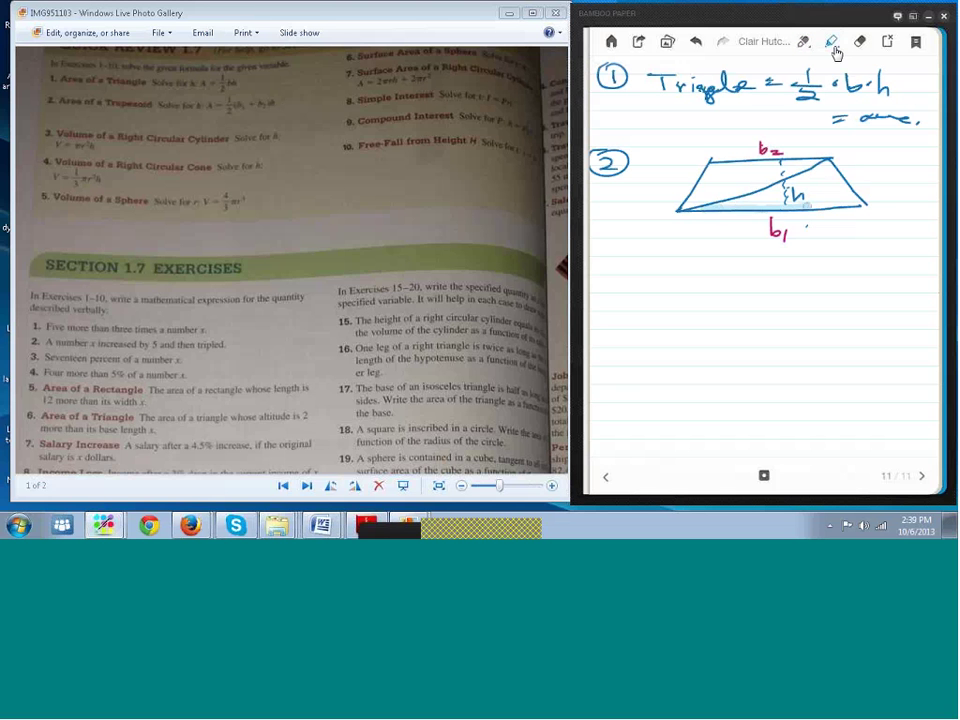
pyautogui.moveTo(722, 207)
pyautogui.mouseDown()
pyautogui.moveTo(858, 204)
pyautogui.moveTo(805, 180)
pyautogui.moveTo(783, 192)
pyautogui.moveTo(818, 193)
pyautogui.moveTo(830, 180)
pyautogui.mouseUp()
pyautogui.click(831, 41)
pyautogui.click(858, 161)
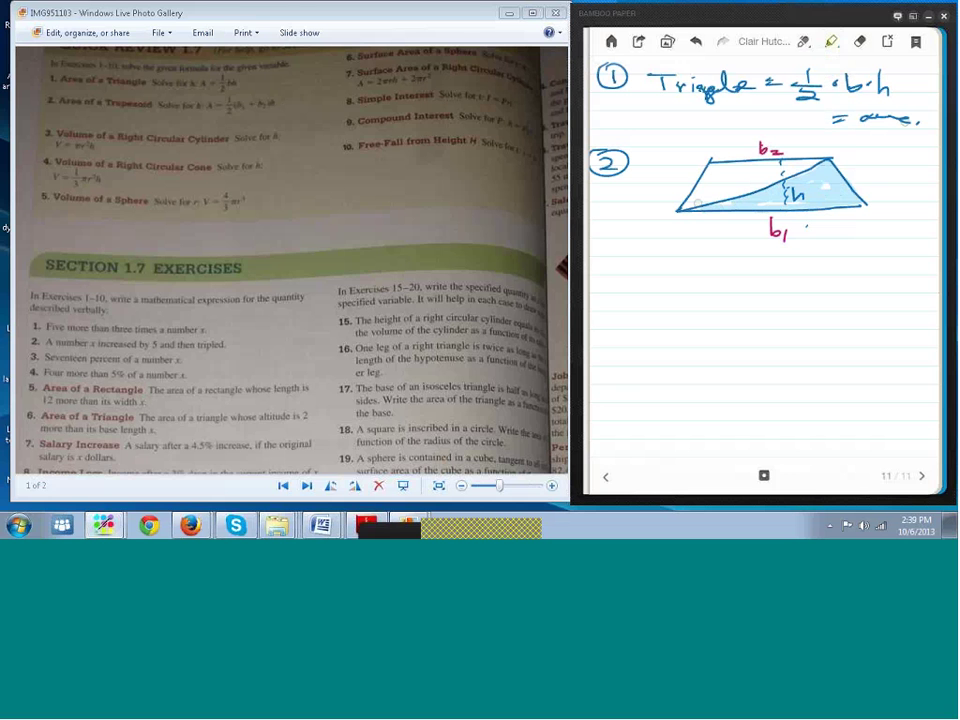
pyautogui.moveTo(697, 203)
pyautogui.mouseDown()
pyautogui.moveTo(756, 161)
pyautogui.moveTo(730, 176)
pyautogui.mouseUp()
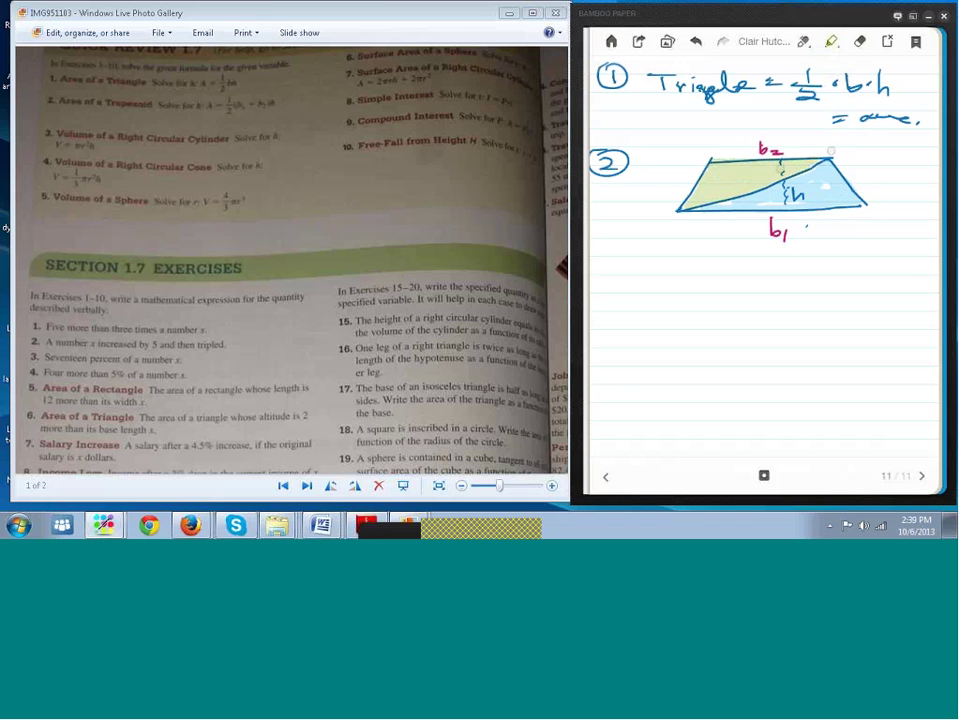
# Step: Write the upper triangle's area, 1/2 b2·h, in green below the trapezoid
pyautogui.click(806, 42)
pyautogui.click(808, 44)
pyautogui.click(778, 133)
pyautogui.moveTo(617, 268)
pyautogui.mouseDown()
pyautogui.moveTo(618, 293)
pyautogui.moveTo(641, 300)
pyautogui.moveTo(662, 291)
pyautogui.mouseUp()
pyautogui.click(639, 289)
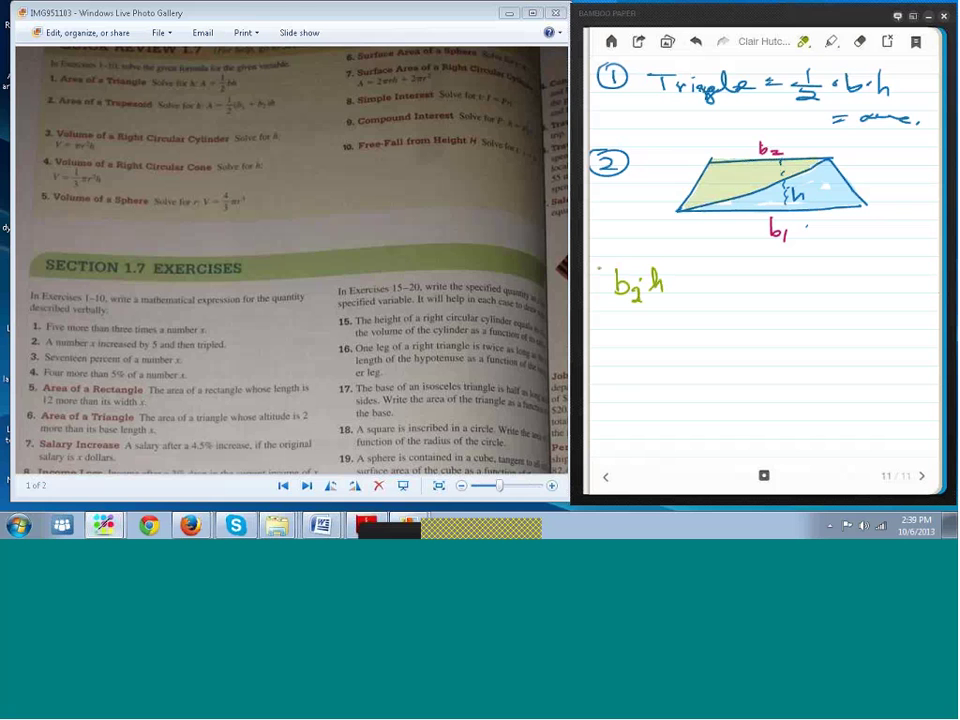
pyautogui.moveTo(600, 267); pyautogui.dragTo(606, 285)
pyautogui.moveTo(594, 291); pyautogui.dragTo(606, 302)
# Step: Add a plus sign and write the lower triangle's area, 1/2 b1·h, in light blue
pyautogui.moveTo(710, 267); pyautogui.dragTo(710, 293)
pyautogui.moveTo(693, 281)
pyautogui.mouseDown()
pyautogui.moveTo(760, 281)
pyautogui.moveTo(770, 303)
pyautogui.moveTo(801, 296)
pyautogui.mouseUp()
pyautogui.rightClick(804, 293)
pyautogui.click(805, 304)
pyautogui.click(831, 305)
pyautogui.moveTo(807, 285)
pyautogui.mouseDown()
pyautogui.moveTo(807, 297)
pyautogui.moveTo(836, 292)
pyautogui.mouseUp()
pyautogui.click(818, 287)
pyautogui.click(856, 285)
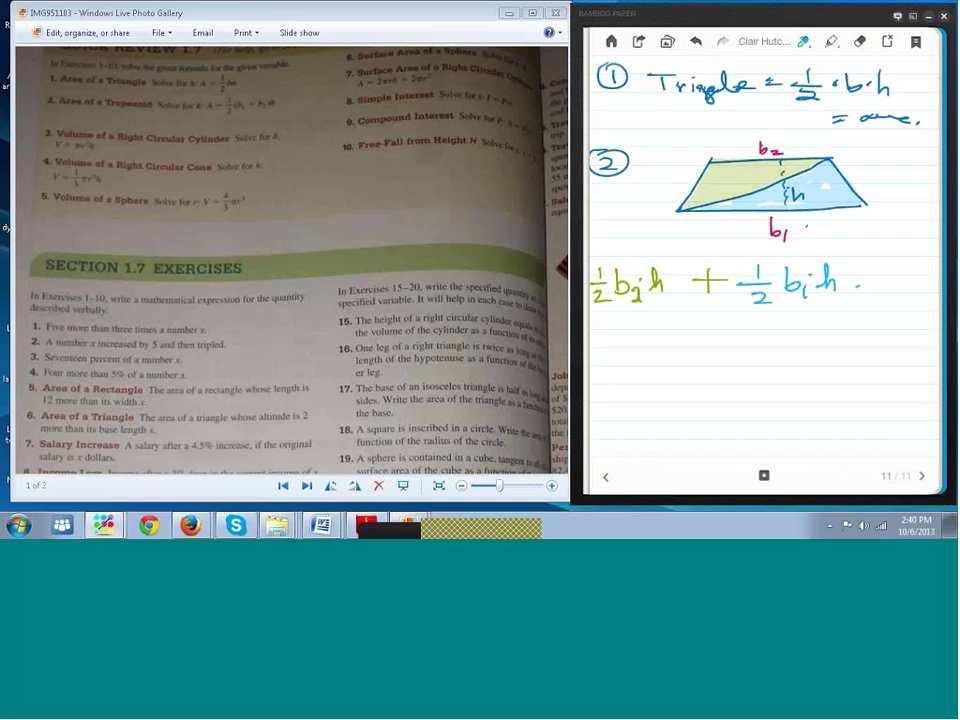
# Step: On a new page, sketch a rectangular box and label its edges 3, 2 and 1
pyautogui.click(921, 476)
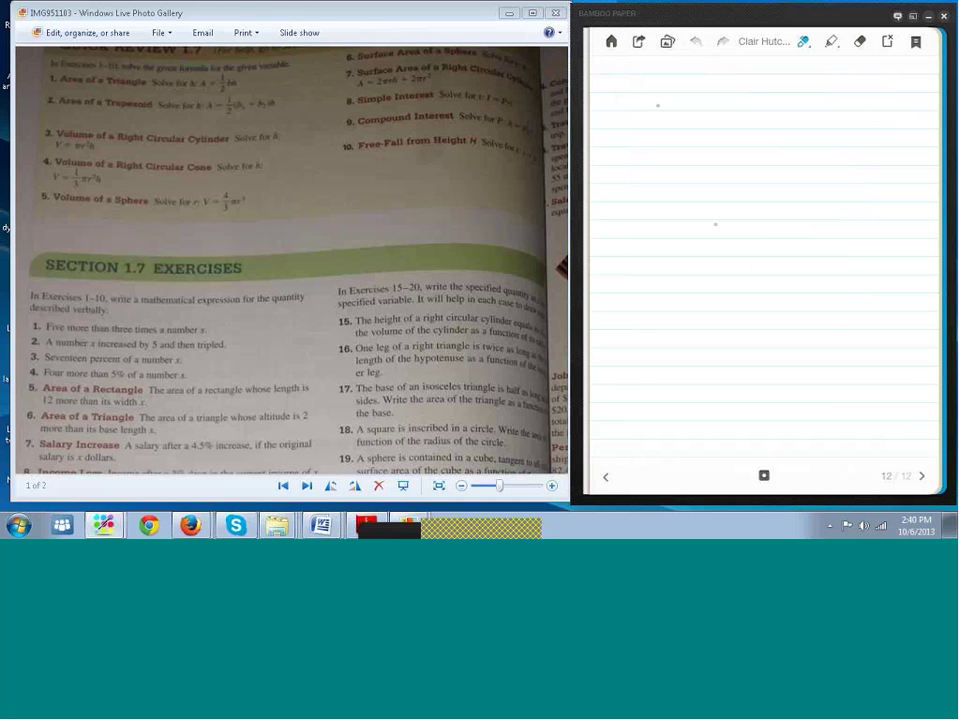
pyautogui.moveTo(632, 88)
pyautogui.mouseDown()
pyautogui.moveTo(632, 133)
pyautogui.moveTo(706, 131)
pyautogui.moveTo(629, 133)
pyautogui.mouseUp()
pyautogui.moveTo(652, 70)
pyautogui.mouseDown()
pyautogui.moveTo(652, 88)
pyautogui.moveTo(707, 101)
pyautogui.moveTo(707, 132)
pyautogui.mouseUp()
pyautogui.moveTo(725, 122); pyautogui.dragTo(734, 127)
pyautogui.moveTo(653, 143); pyautogui.dragTo(655, 153)
pyautogui.moveTo(728, 129); pyautogui.dragTo(743, 129)
pyautogui.moveTo(705, 90); pyautogui.dragTo(735, 75)
pyautogui.moveTo(633, 90); pyautogui.dragTo(652, 72)
pyautogui.moveTo(750, 73)
pyautogui.mouseDown()
pyautogui.moveTo(749, 86)
pyautogui.moveTo(742, 71)
pyautogui.mouseUp()
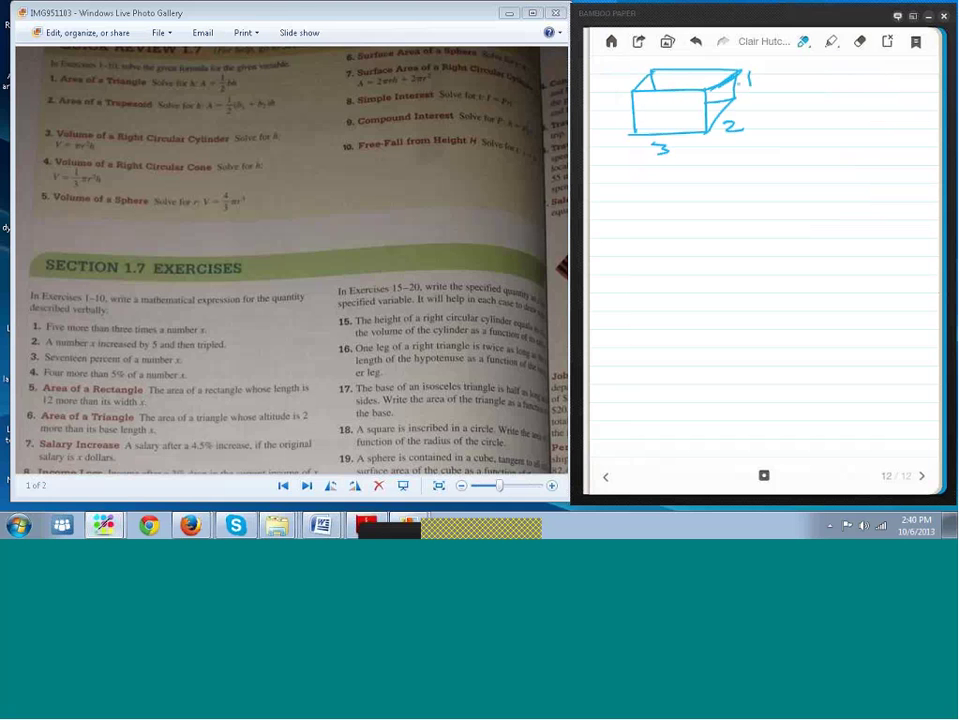
# Step: Draw the box's hidden bottom edges as dashed light blue lines
pyautogui.click(803, 41)
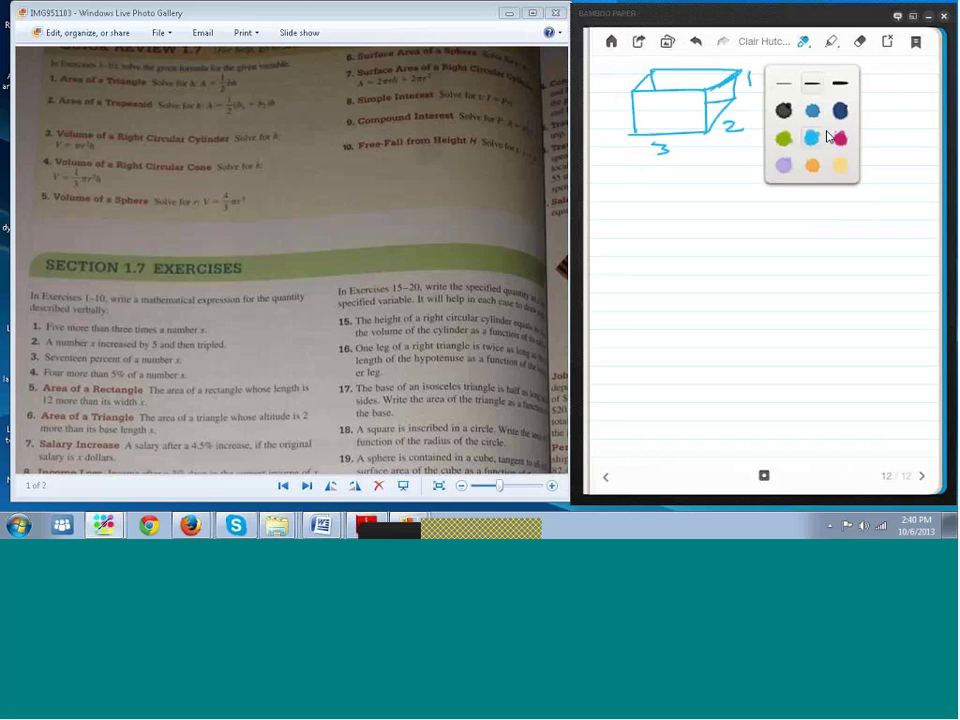
pyautogui.click(816, 130)
pyautogui.moveTo(701, 103); pyautogui.dragTo(693, 105)
pyautogui.moveTo(687, 107); pyautogui.dragTo(676, 108)
pyautogui.moveTo(666, 110)
pyautogui.mouseDown()
pyautogui.moveTo(641, 118)
pyautogui.moveTo(670, 103)
pyautogui.mouseUp()
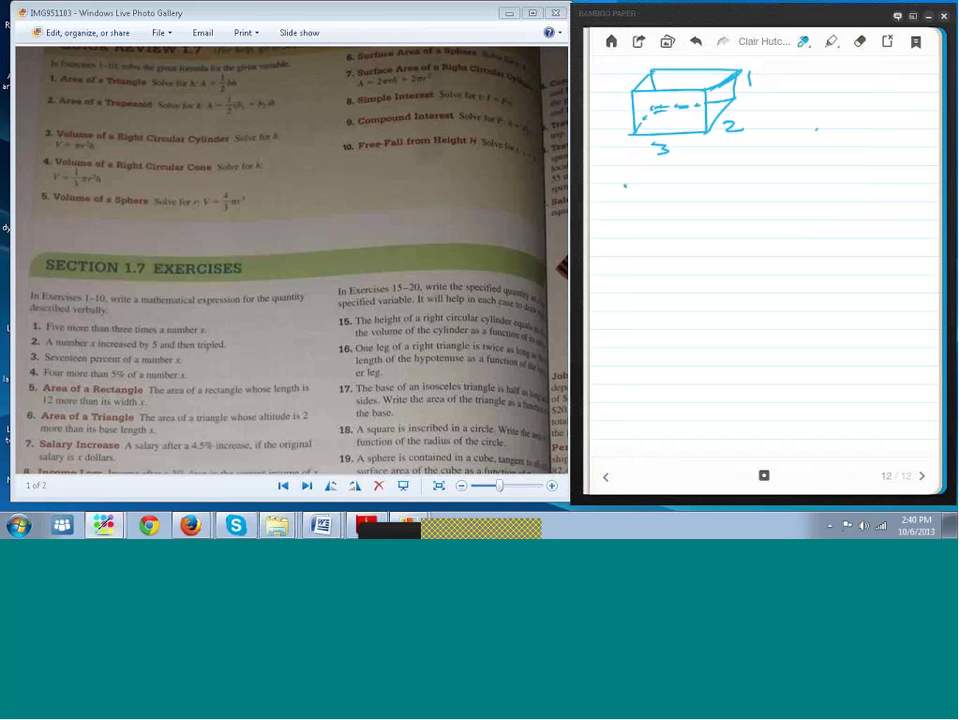
# Step: Write "base area = 3·2 = 6" below the box
pyautogui.moveTo(625, 186); pyautogui.dragTo(740, 199)
pyautogui.moveTo(758, 193); pyautogui.dragTo(772, 193)
pyautogui.moveTo(758, 198); pyautogui.dragTo(772, 198)
pyautogui.moveTo(782, 185)
pyautogui.mouseDown()
pyautogui.moveTo(783, 199)
pyautogui.moveTo(826, 199)
pyautogui.mouseUp()
pyautogui.click(798, 193)
pyautogui.moveTo(833, 190); pyautogui.dragTo(849, 190)
pyautogui.moveTo(833, 197); pyautogui.dragTo(870, 194)
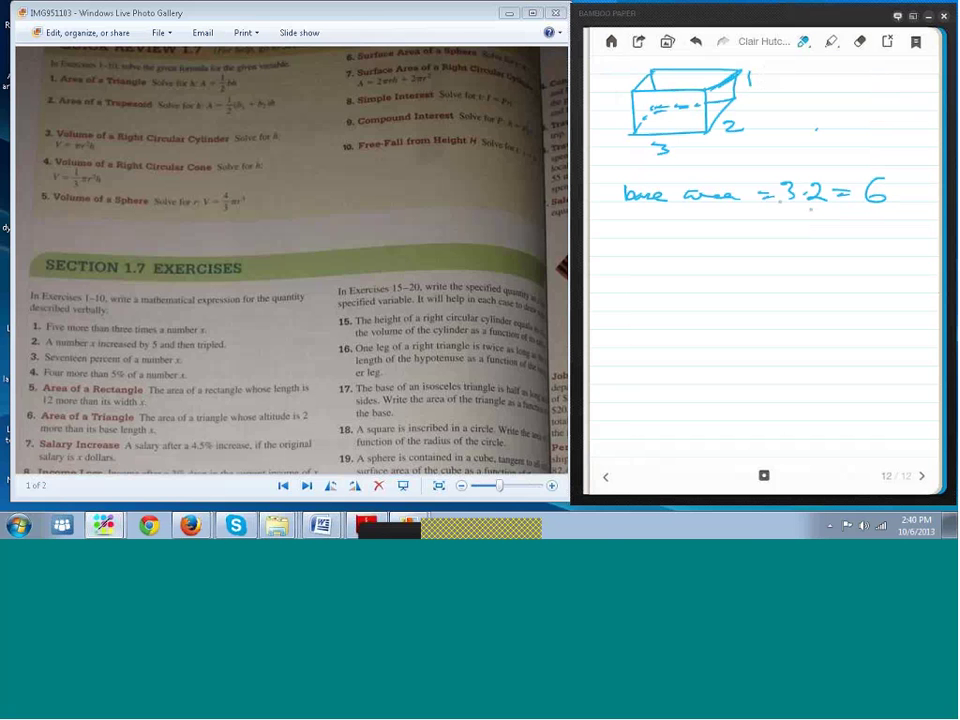
# Step: Write the general volume formula "Vol = base area · height" under the base area line
pyautogui.moveTo(614, 240); pyautogui.dragTo(646, 245)
pyautogui.moveTo(656, 238); pyautogui.dragTo(657, 255)
pyautogui.moveTo(667, 245); pyautogui.dragTo(684, 244)
pyautogui.moveTo(667, 252); pyautogui.dragTo(751, 252)
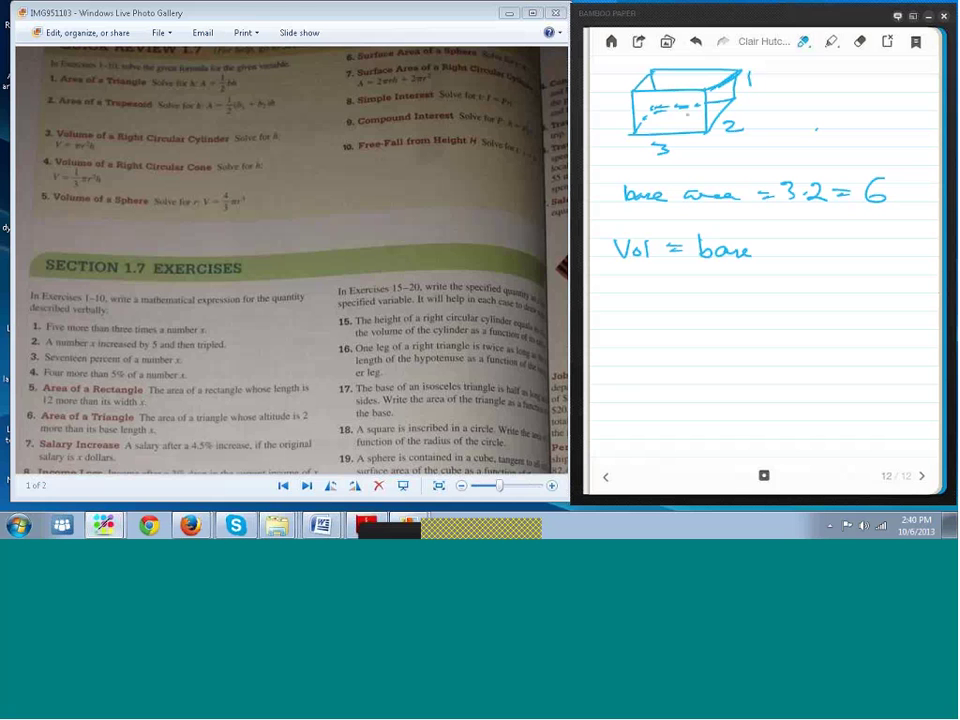
pyautogui.moveTo(764, 250); pyautogui.dragTo(866, 254)
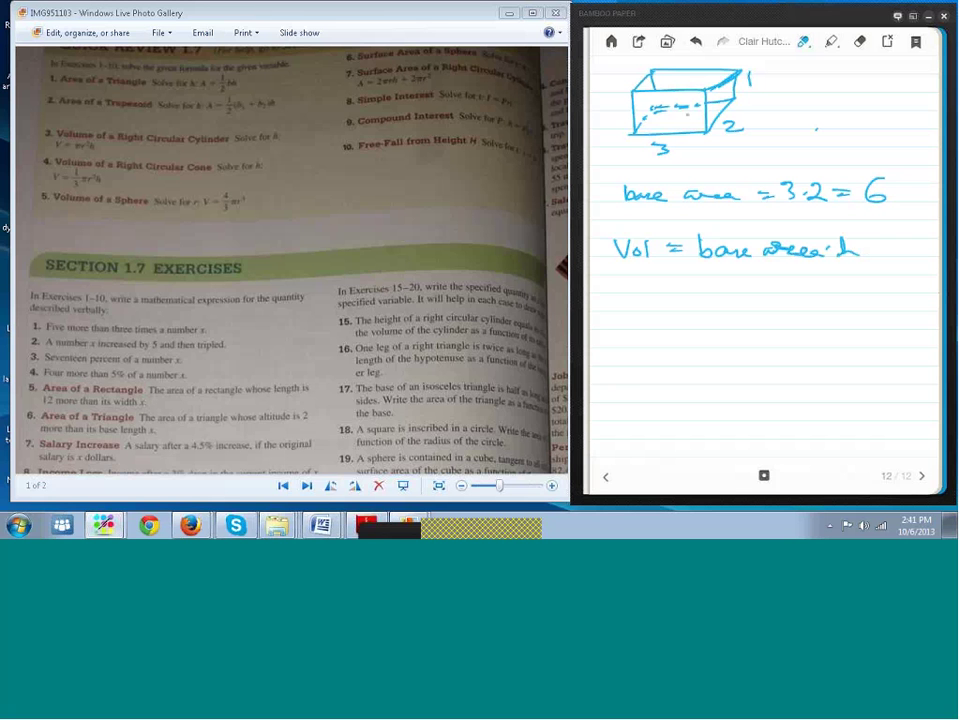
pyautogui.moveTo(856, 242)
pyautogui.mouseDown()
pyautogui.moveTo(872, 255)
pyautogui.moveTo(916, 246)
pyautogui.mouseUp()
# Step: Write the box's volume calculation "= 6 · 1 = 6" beneath the volume formula
pyautogui.moveTo(708, 276)
pyautogui.mouseDown()
pyautogui.moveTo(702, 284)
pyautogui.moveTo(812, 286)
pyautogui.mouseUp()
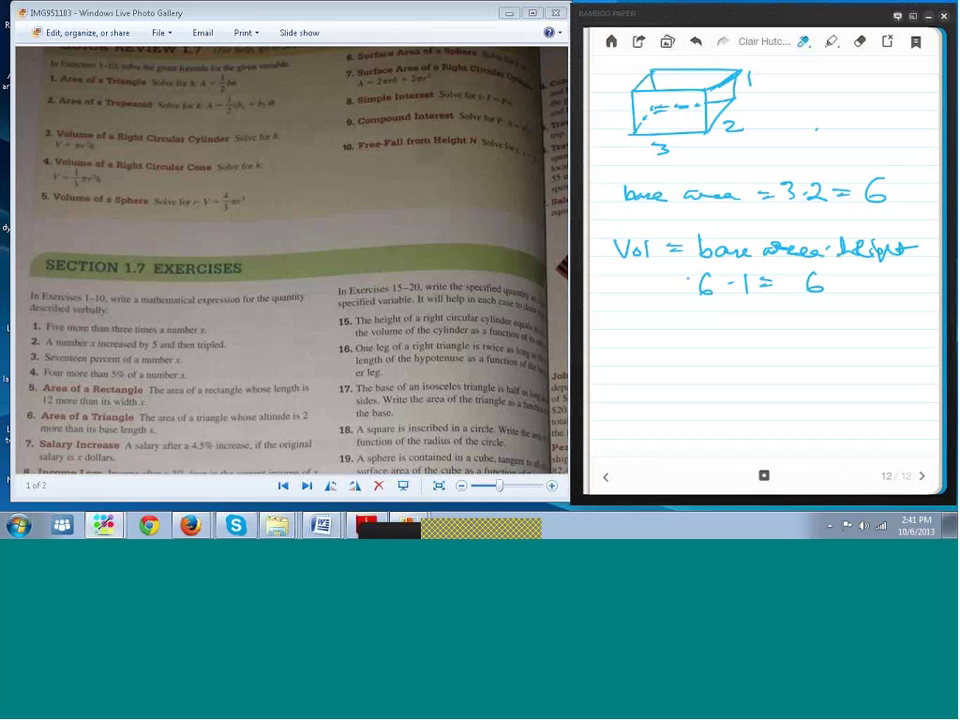
pyautogui.moveTo(674, 278); pyautogui.dragTo(689, 277)
pyautogui.moveTo(674, 284); pyautogui.dragTo(689, 283)
# Step: Sketch a cylinder below the calculations, labelling its base area πr² and its height h
pyautogui.moveTo(636, 326)
pyautogui.mouseDown()
pyautogui.moveTo(704, 327)
pyautogui.moveTo(636, 370)
pyautogui.moveTo(700, 376)
pyautogui.moveTo(640, 375)
pyautogui.mouseUp()
pyautogui.moveTo(700, 326); pyautogui.dragTo(700, 372)
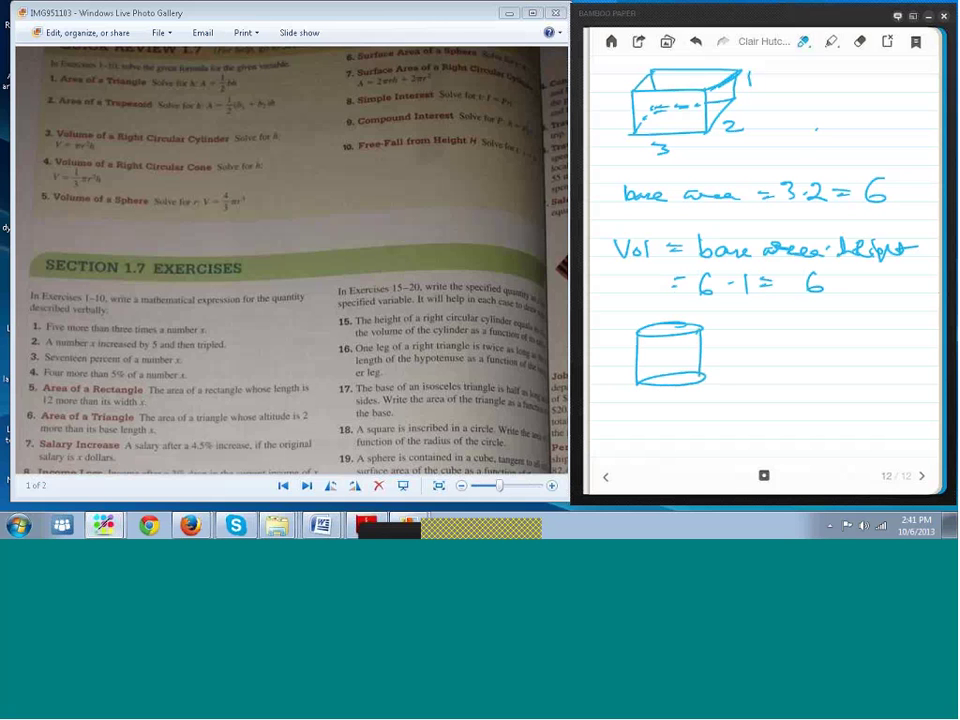
pyautogui.moveTo(637, 410); pyautogui.dragTo(656, 409)
pyautogui.moveTo(643, 410); pyautogui.dragTo(641, 423)
pyautogui.moveTo(652, 410); pyautogui.dragTo(654, 422)
pyautogui.moveTo(661, 422); pyautogui.dragTo(673, 413)
pyautogui.moveTo(675, 405); pyautogui.dragTo(686, 409)
pyautogui.moveTo(713, 336); pyautogui.dragTo(722, 359)
# Step: Sketch a star-shaped prism beside the cylinder and label its base area 50 and its height h = 10
pyautogui.moveTo(780, 384); pyautogui.dragTo(778, 382)
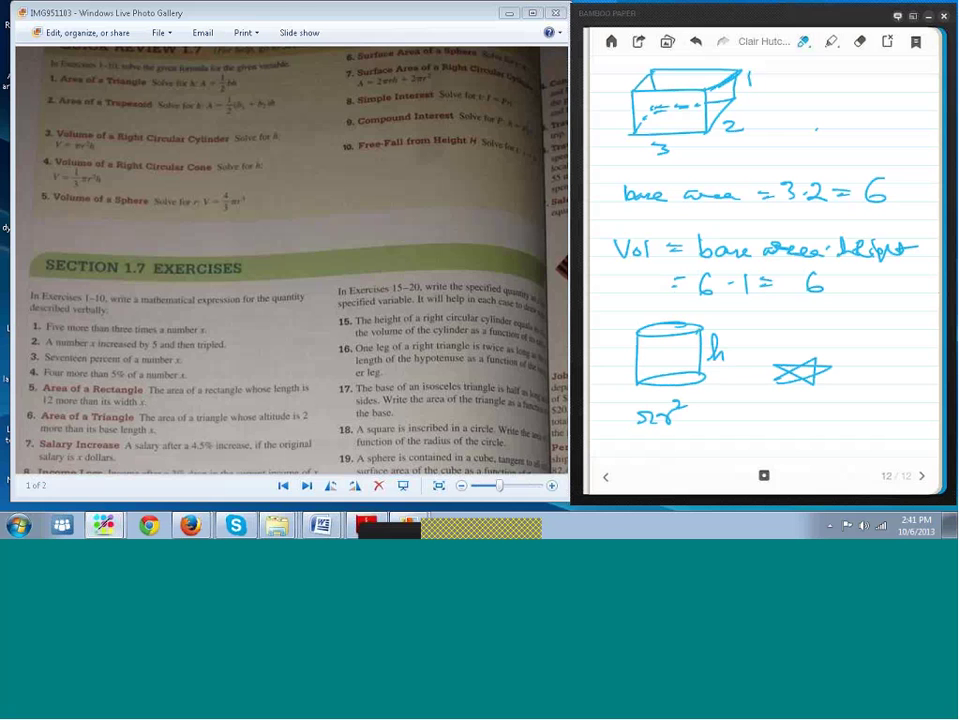
pyautogui.moveTo(776, 326)
pyautogui.mouseDown()
pyautogui.moveTo(818, 306)
pyautogui.moveTo(812, 358)
pyautogui.moveTo(828, 365)
pyautogui.mouseUp()
pyautogui.moveTo(816, 306); pyautogui.dragTo(814, 364)
pyautogui.moveTo(795, 322); pyautogui.dragTo(795, 368)
pyautogui.moveTo(783, 330)
pyautogui.mouseDown()
pyautogui.moveTo(783, 364)
pyautogui.moveTo(822, 368)
pyautogui.moveTo(797, 365)
pyautogui.moveTo(786, 406)
pyautogui.moveTo(806, 401)
pyautogui.mouseUp()
pyautogui.moveTo(842, 338)
pyautogui.mouseDown()
pyautogui.moveTo(855, 356)
pyautogui.moveTo(878, 338)
pyautogui.mouseUp()
pyautogui.moveTo(866, 346); pyautogui.dragTo(878, 346)
pyautogui.moveTo(884, 333); pyautogui.dragTo(883, 349)
pyautogui.moveTo(893, 334); pyautogui.dragTo(892, 335)
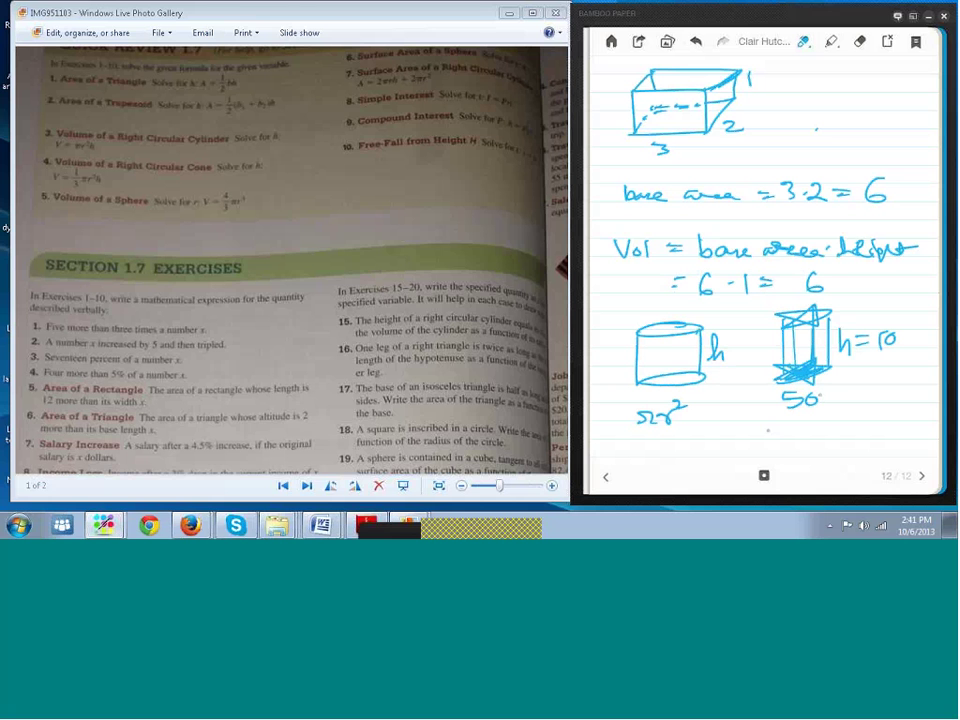
# Step: Write the star prism's volume, 500 ft³, below its base area
pyautogui.moveTo(794, 439)
pyautogui.mouseDown()
pyautogui.moveTo(783, 450)
pyautogui.moveTo(807, 438)
pyautogui.mouseUp()
pyautogui.moveTo(822, 437); pyautogui.dragTo(821, 438)
pyautogui.moveTo(842, 448); pyautogui.dragTo(864, 436)
pyautogui.moveTo(868, 424); pyautogui.dragTo(872, 433)
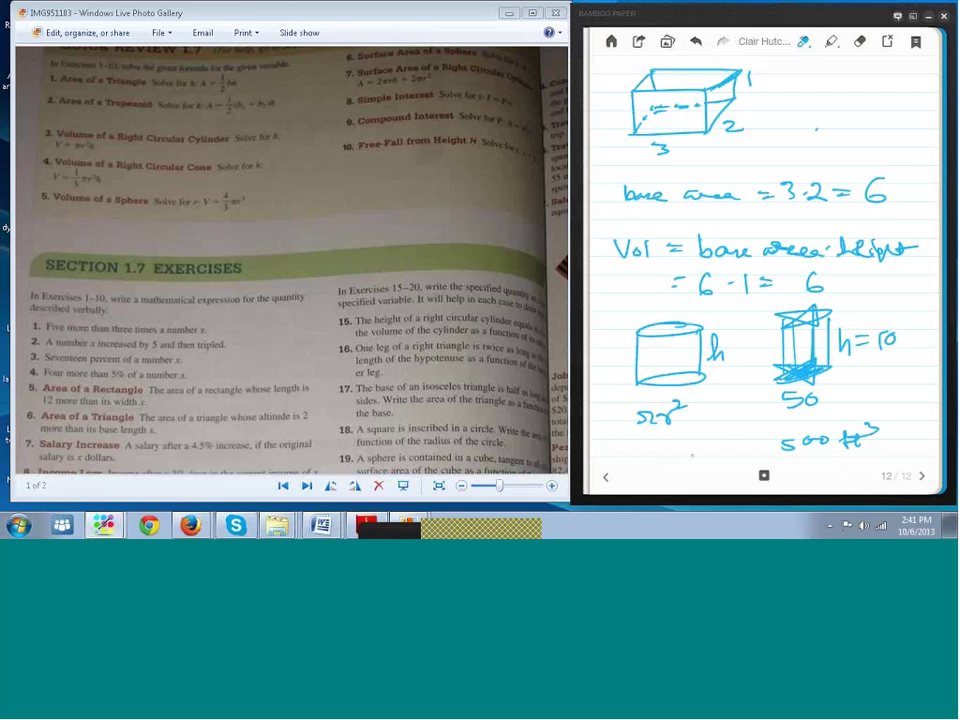
# Step: Write "V = B.A·h =" in front of the star prism's 500 ft³ volume
pyautogui.moveTo(682, 447); pyautogui.dragTo(692, 447)
pyautogui.moveTo(694, 451); pyautogui.dragTo(701, 451)
pyautogui.moveTo(694, 455); pyautogui.dragTo(738, 454)
pyautogui.click(712, 455)
pyautogui.moveTo(727, 450); pyautogui.dragTo(734, 450)
pyautogui.click(742, 450)
pyautogui.moveTo(748, 441); pyautogui.dragTo(756, 454)
pyautogui.moveTo(762, 444); pyautogui.dragTo(770, 443)
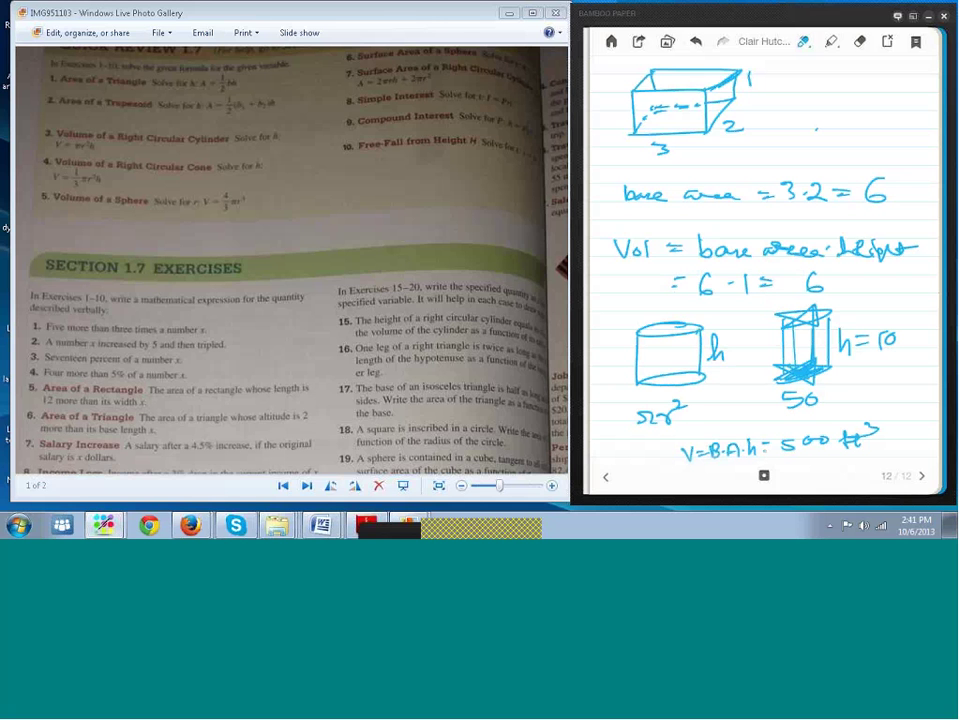
pyautogui.click(889, 446)
# Step: Add a new page and sketch a rectangular box in light blue near its upper edge
pyautogui.moveTo(896, 450); pyautogui.dragTo(326, 285)
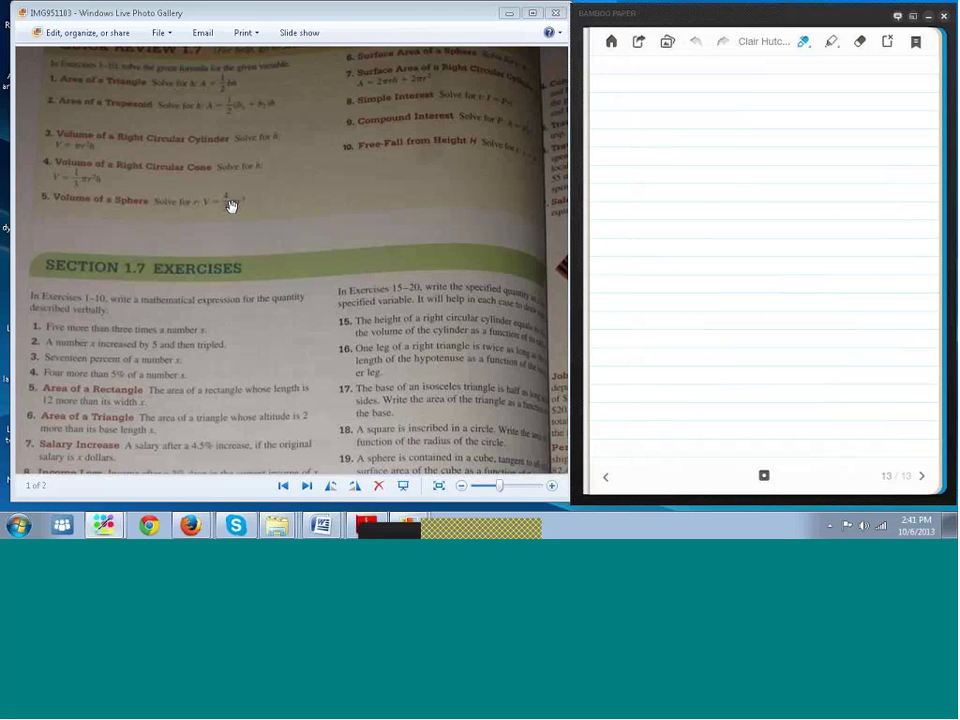
pyautogui.click(606, 476)
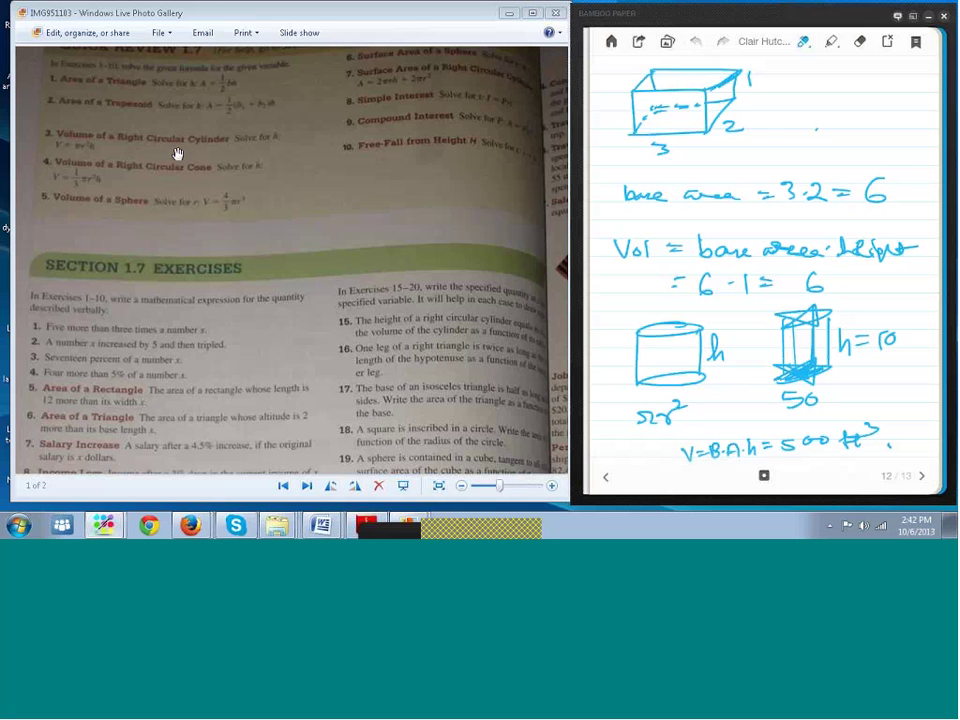
pyautogui.click(922, 477)
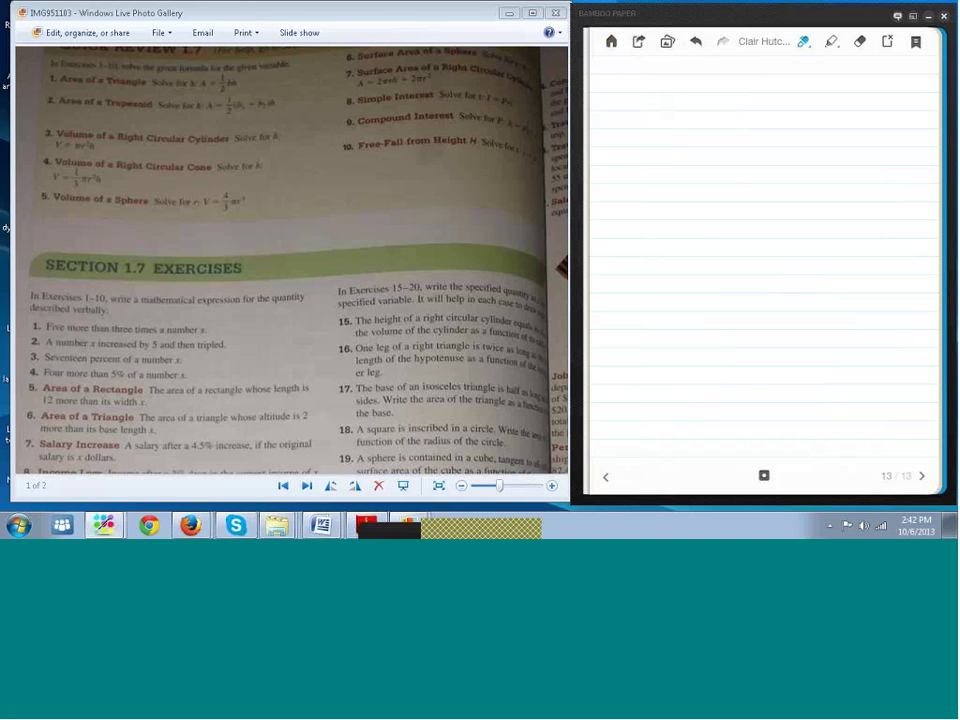
pyautogui.moveTo(648, 111); pyautogui.dragTo(758, 111)
pyautogui.moveTo(650, 154); pyautogui.dragTo(753, 112)
pyautogui.moveTo(645, 111)
pyautogui.mouseDown()
pyautogui.moveTo(675, 80)
pyautogui.moveTo(750, 108)
pyautogui.moveTo(775, 78)
pyautogui.moveTo(756, 148)
pyautogui.mouseUp()
# Step: Label the box in magenta with length 5, depth 2 and height 2
pyautogui.click(803, 41)
pyautogui.click(838, 162)
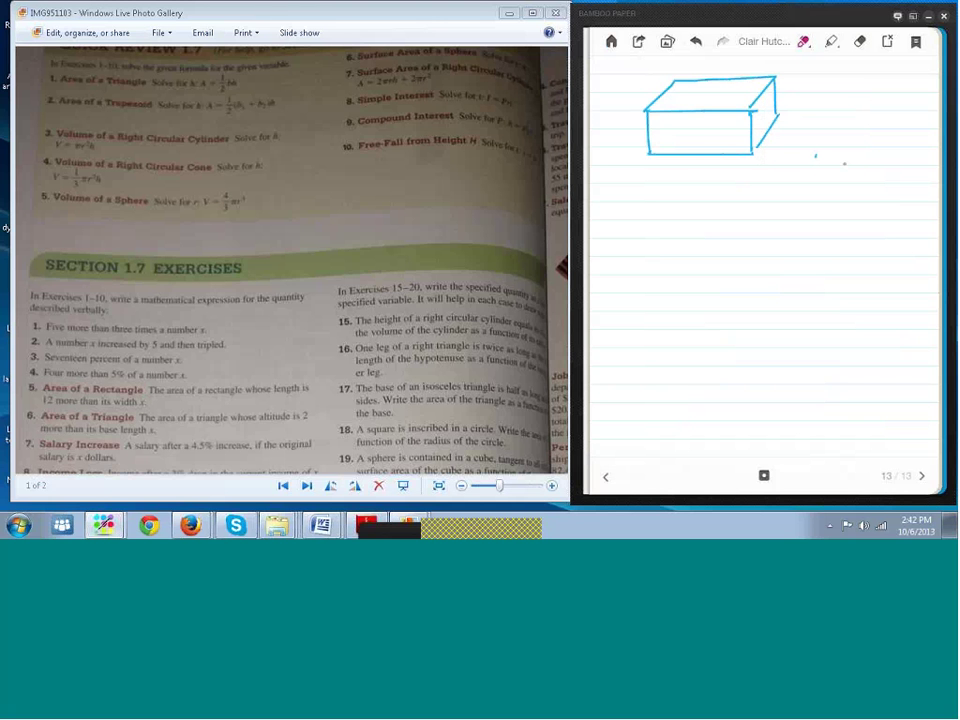
pyautogui.moveTo(697, 166); pyautogui.dragTo(681, 187)
pyautogui.moveTo(771, 139); pyautogui.dragTo(793, 148)
pyautogui.moveTo(780, 87); pyautogui.dragTo(811, 96)
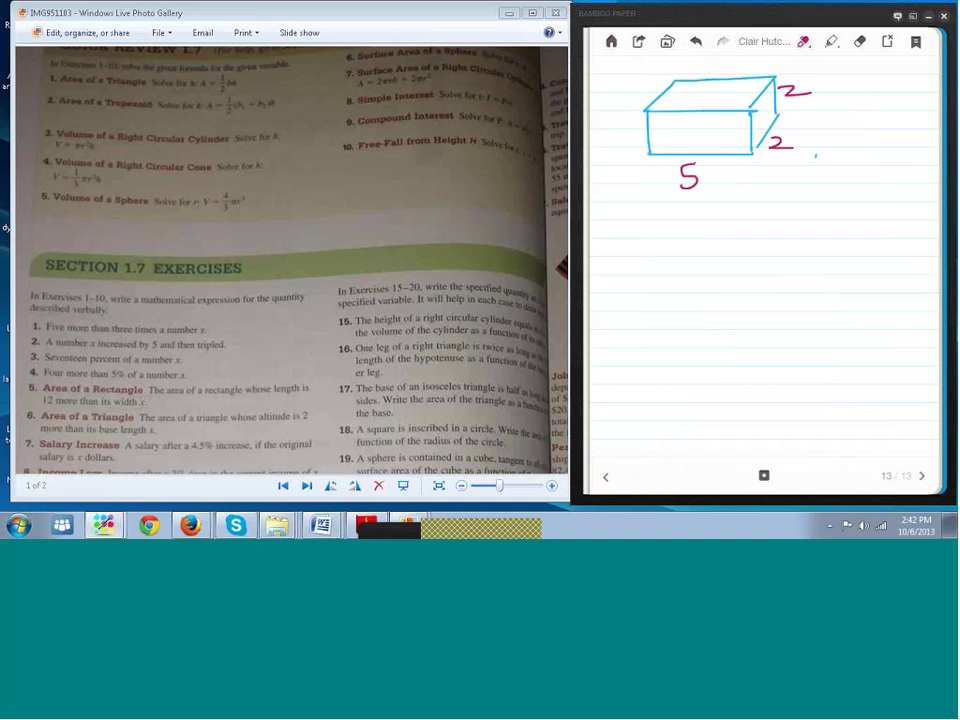
# Step: Overwrite the box's depth label with a magenta 4
pyautogui.click(804, 41)
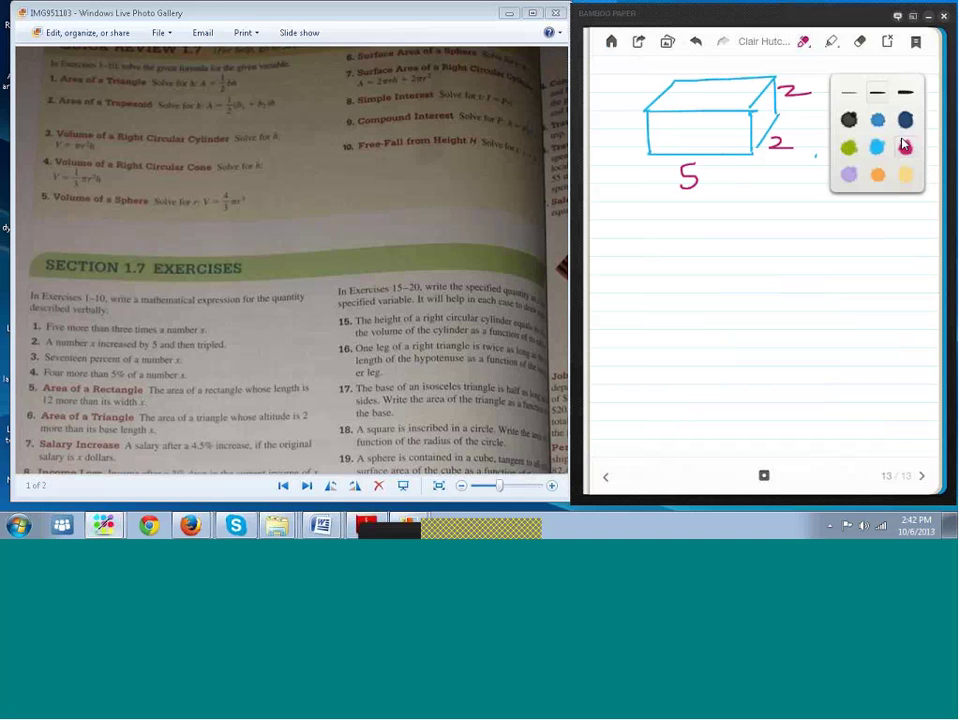
pyautogui.click(809, 151)
pyautogui.moveTo(776, 132)
pyautogui.mouseDown()
pyautogui.moveTo(772, 147)
pyautogui.moveTo(800, 149)
pyautogui.mouseUp()
pyautogui.moveTo(793, 140); pyautogui.dragTo(792, 163)
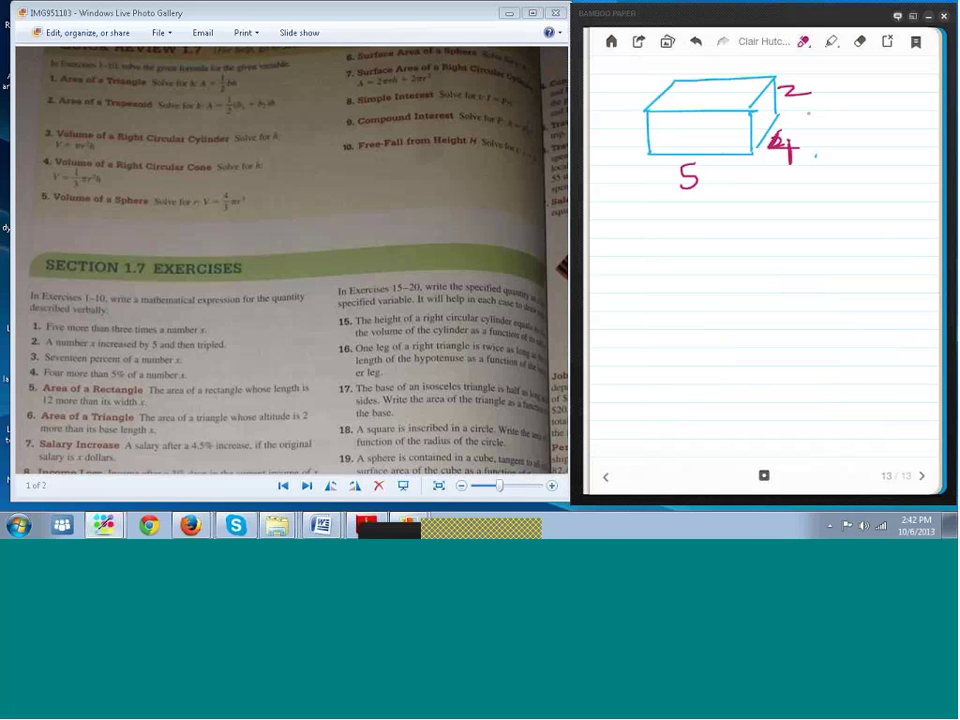
# Step: Write "Vol = 5·4" in magenta below the box and double-underline the base area product
pyautogui.moveTo(621, 217); pyautogui.dragTo(638, 216)
pyautogui.moveTo(648, 222); pyautogui.dragTo(644, 223)
pyautogui.moveTo(659, 213)
pyautogui.mouseDown()
pyautogui.moveTo(658, 237)
pyautogui.moveTo(688, 222)
pyautogui.mouseUp()
pyautogui.moveTo(675, 230); pyautogui.dragTo(689, 229)
pyautogui.moveTo(703, 218); pyautogui.dragTo(702, 240)
pyautogui.click(735, 228)
pyautogui.moveTo(744, 216); pyautogui.dragTo(755, 229)
pyautogui.moveTo(751, 218); pyautogui.dragTo(752, 238)
pyautogui.moveTo(702, 244); pyautogui.dragTo(758, 243)
pyautogui.moveTo(712, 253); pyautogui.dragTo(750, 247)
# Step: Complete the box's volume calculation with "· 2 = 40"
pyautogui.click(783, 228)
pyautogui.moveTo(788, 221)
pyautogui.mouseDown()
pyautogui.moveTo(792, 236)
pyautogui.moveTo(806, 236)
pyautogui.mouseUp()
pyautogui.moveTo(836, 224); pyautogui.dragTo(852, 223)
pyautogui.click(873, 227)
pyautogui.moveTo(836, 233); pyautogui.dragTo(885, 232)
pyautogui.moveTo(882, 222)
pyautogui.mouseDown()
pyautogui.moveTo(879, 240)
pyautogui.moveTo(904, 223)
pyautogui.mouseUp()
# Step: Draw a pyramid's edges in dark blue inside the box, running from an apex on its upper face
pyautogui.rightClick(902, 258)
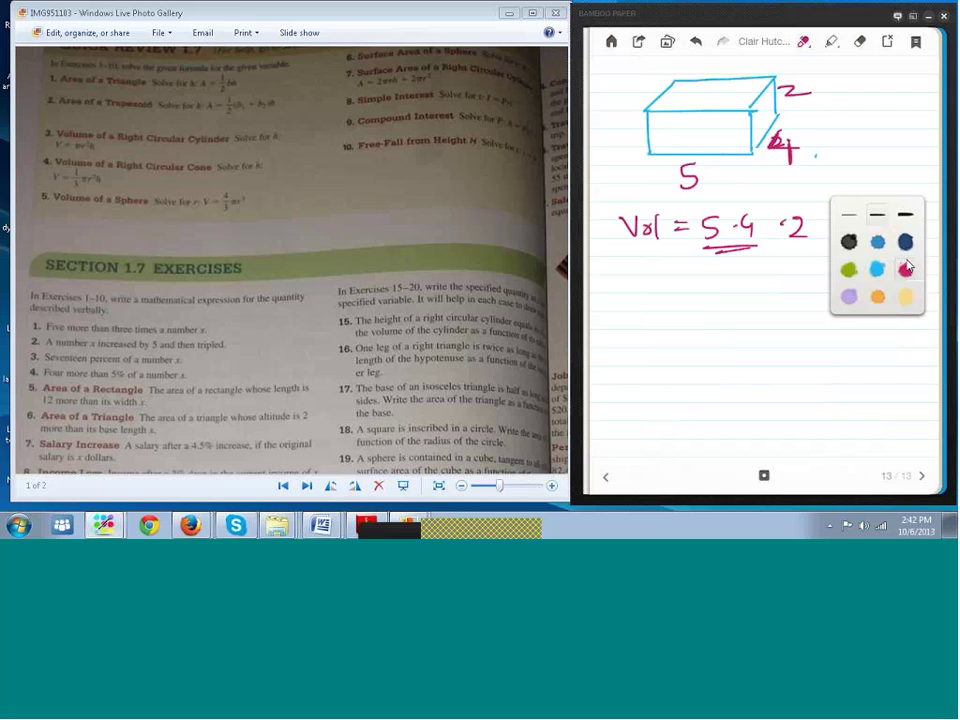
pyautogui.click(905, 242)
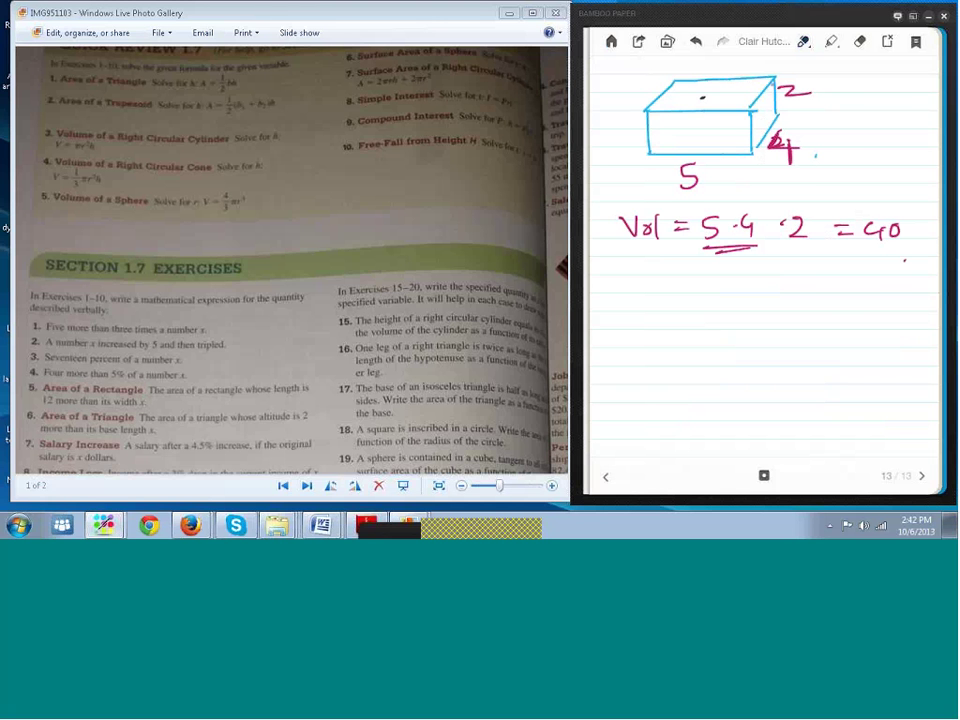
pyautogui.moveTo(703, 97); pyautogui.dragTo(648, 154)
pyautogui.moveTo(700, 96); pyautogui.dragTo(752, 150)
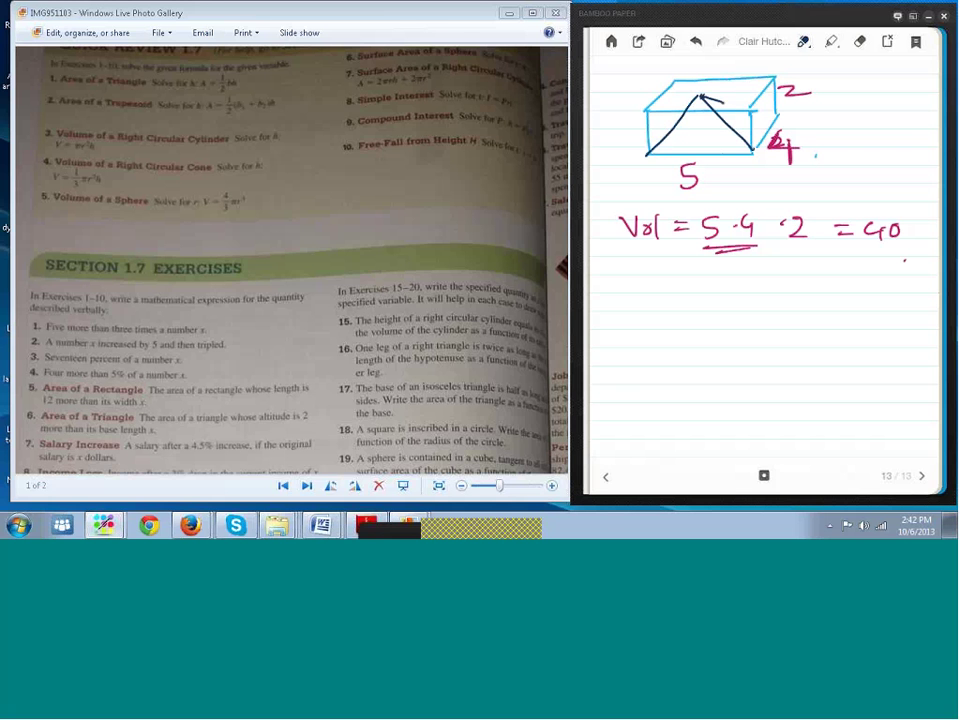
pyautogui.moveTo(702, 97); pyautogui.dragTo(788, 124)
pyautogui.moveTo(698, 99); pyautogui.dragTo(686, 126)
pyautogui.moveTo(764, 96)
pyautogui.mouseDown()
pyautogui.moveTo(776, 88)
pyautogui.moveTo(757, 98)
pyautogui.mouseUp()
# Step: Sketch a separate pyramid below the volume calculation and write a circled 1/3 under it
pyautogui.moveTo(660, 270)
pyautogui.mouseDown()
pyautogui.moveTo(634, 326)
pyautogui.moveTo(698, 325)
pyautogui.mouseUp()
pyautogui.moveTo(662, 272); pyautogui.dragTo(626, 313)
pyautogui.moveTo(667, 275)
pyautogui.mouseDown()
pyautogui.moveTo(713, 305)
pyautogui.moveTo(660, 325)
pyautogui.moveTo(649, 364)
pyautogui.moveTo(672, 361)
pyautogui.moveTo(650, 382)
pyautogui.mouseUp()
pyautogui.moveTo(645, 324); pyautogui.dragTo(650, 321)
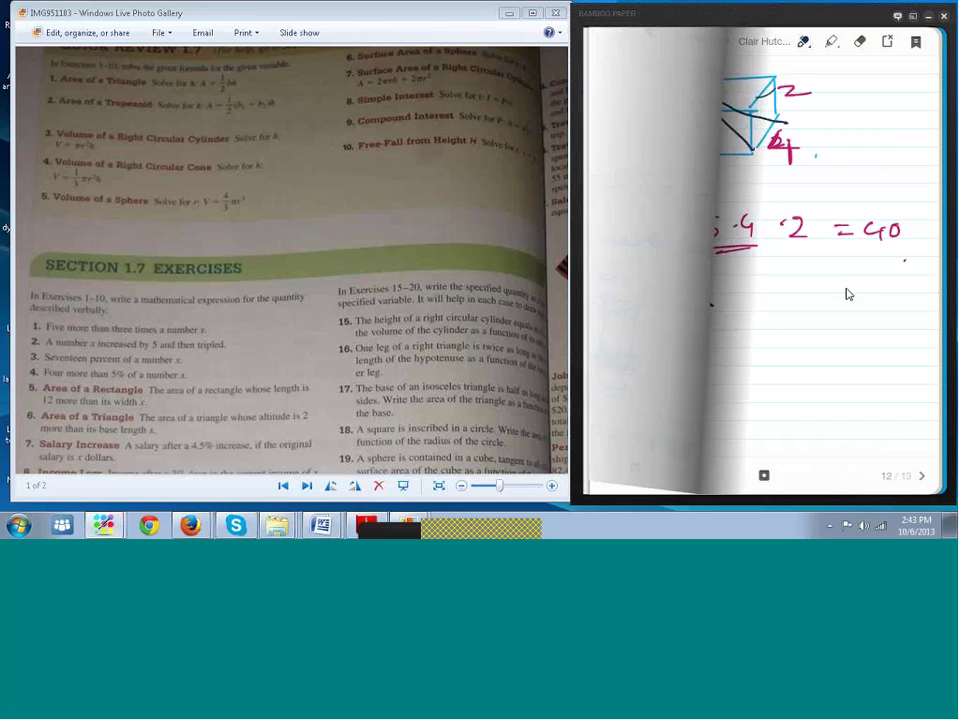
# Step: Sketch a cone beside the pyramid and write 1/3 below its base
pyautogui.moveTo(824, 344); pyautogui.dragTo(801, 353)
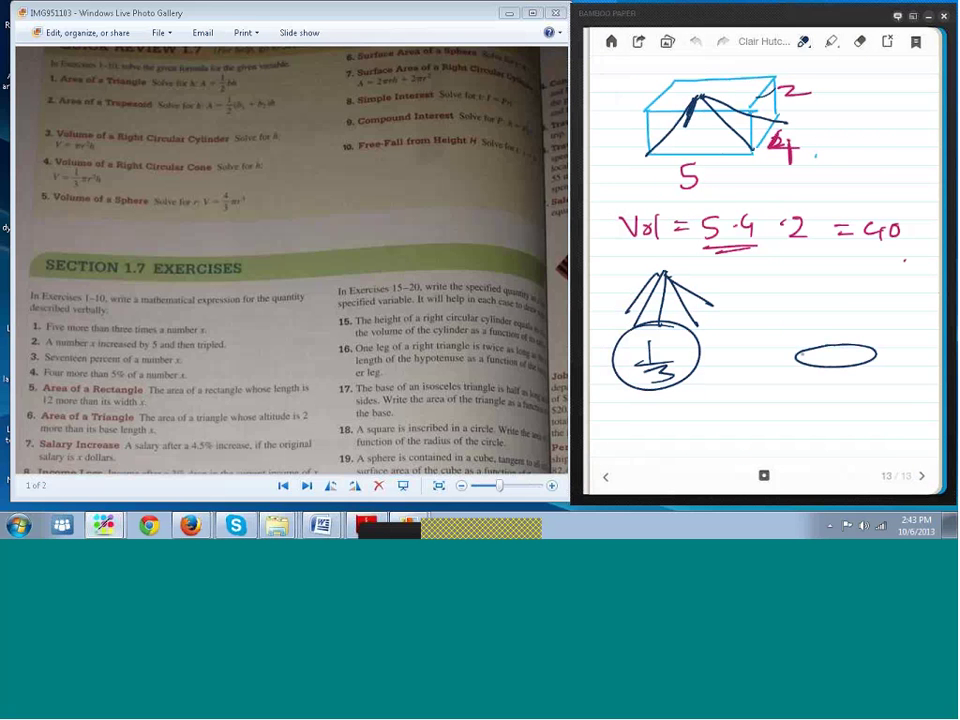
pyautogui.moveTo(825, 254); pyautogui.dragTo(796, 356)
pyautogui.moveTo(825, 254); pyautogui.dragTo(877, 356)
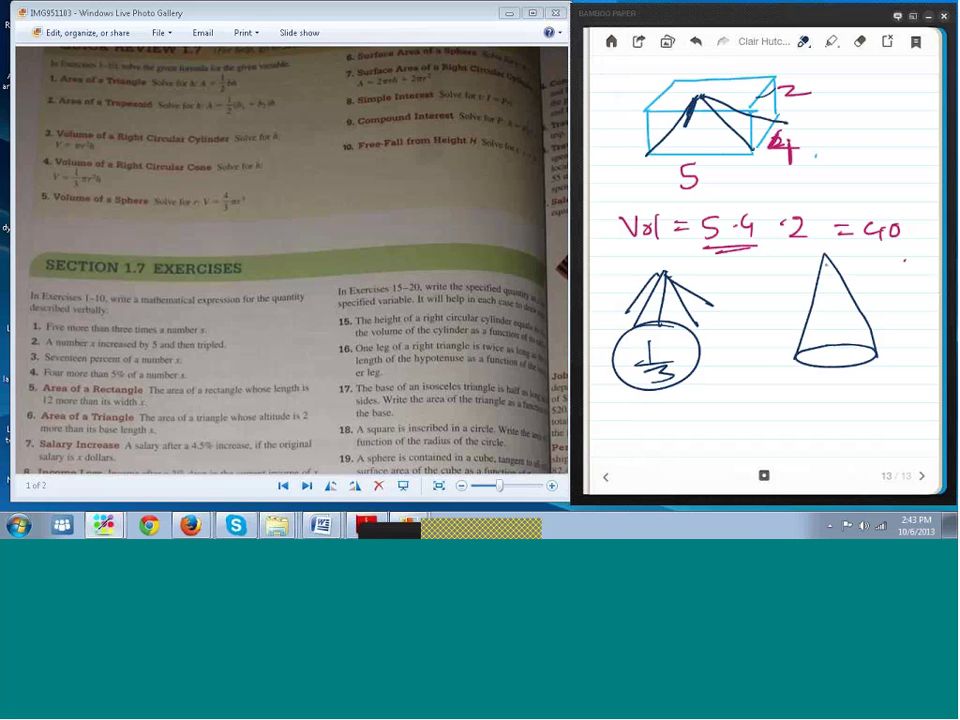
pyautogui.moveTo(838, 386); pyautogui.dragTo(836, 399)
pyautogui.moveTo(826, 403); pyautogui.dragTo(849, 398)
pyautogui.moveTo(834, 405); pyautogui.dragTo(838, 422)
# Step: Draw a dashed cylinder outline beside the cone, label it 1/3, and add a new blank page
pyautogui.moveTo(836, 257); pyautogui.dragTo(845, 257)
pyautogui.moveTo(877, 265); pyautogui.dragTo(878, 275)
pyautogui.moveTo(882, 290); pyautogui.dragTo(886, 323)
pyautogui.moveTo(886, 332); pyautogui.dragTo(886, 339)
pyautogui.moveTo(886, 347); pyautogui.dragTo(884, 353)
pyautogui.moveTo(889, 281); pyautogui.dragTo(900, 305)
pyautogui.moveTo(893, 310); pyautogui.dragTo(894, 326)
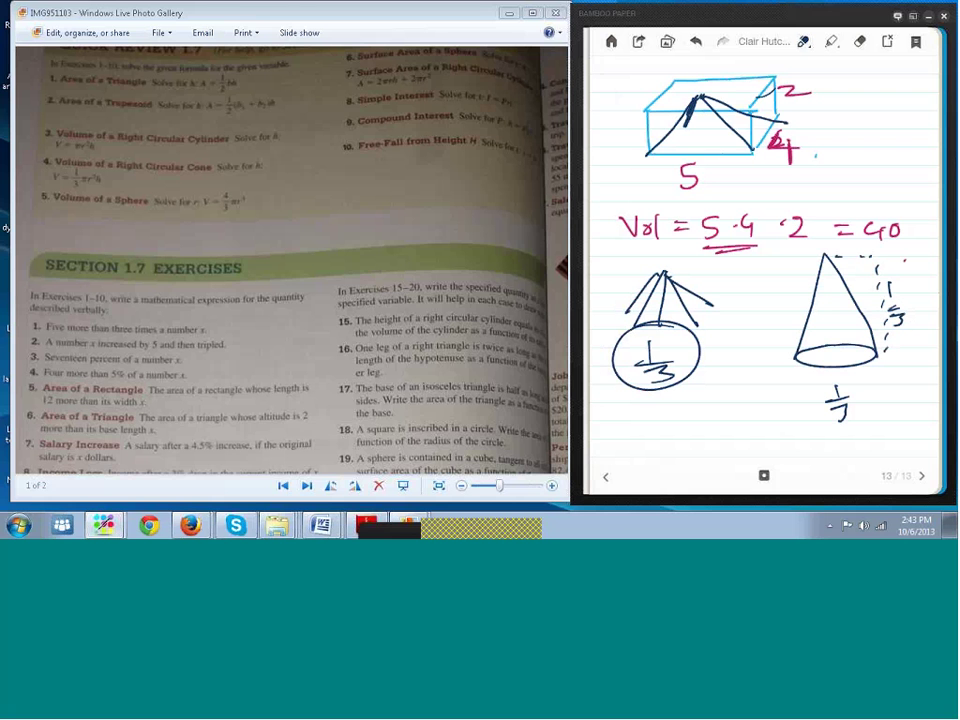
pyautogui.moveTo(885, 311); pyautogui.dragTo(905, 307)
pyautogui.moveTo(838, 405); pyautogui.dragTo(843, 424)
pyautogui.click(922, 477)
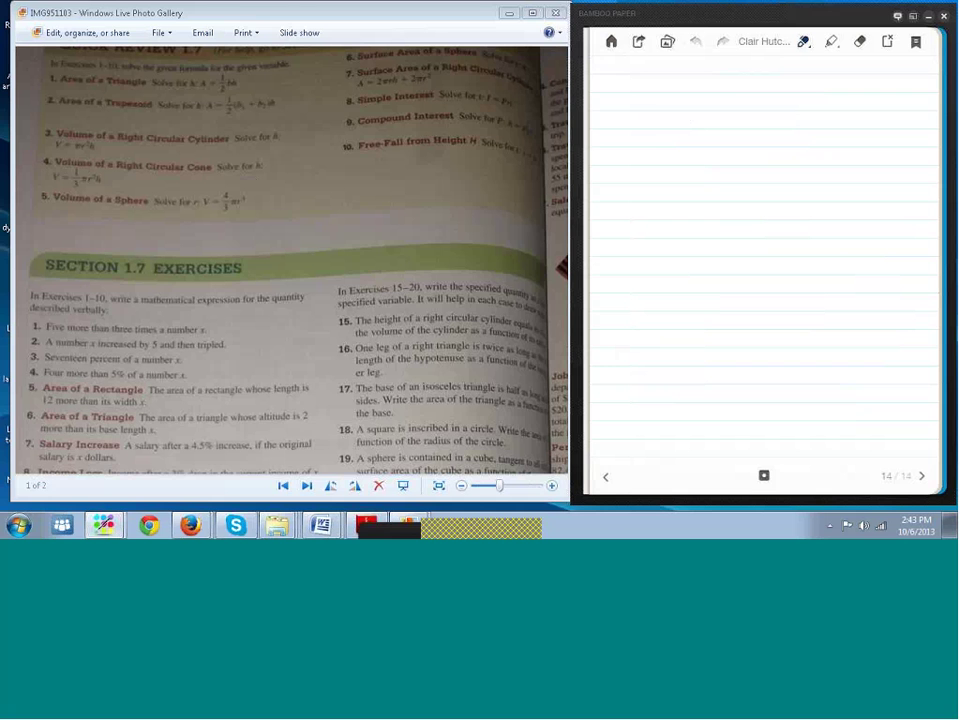
# Step: Sketch a cone inside a cylinder at the top of the blank page and write 1/3 πr²·h beside it
pyautogui.moveTo(642, 90)
pyautogui.mouseDown()
pyautogui.moveTo(678, 133)
pyautogui.moveTo(704, 137)
pyautogui.mouseUp()
pyautogui.moveTo(694, 87)
pyautogui.mouseDown()
pyautogui.moveTo(704, 136)
pyautogui.moveTo(652, 145)
pyautogui.moveTo(703, 132)
pyautogui.mouseUp()
pyautogui.moveTo(738, 90); pyautogui.dragTo(741, 101)
pyautogui.moveTo(725, 106)
pyautogui.mouseDown()
pyautogui.moveTo(755, 103)
pyautogui.moveTo(741, 127)
pyautogui.moveTo(811, 110)
pyautogui.mouseUp()
pyautogui.moveTo(817, 110); pyautogui.dragTo(828, 96)
pyautogui.moveTo(839, 75); pyautogui.dragTo(857, 78)
pyautogui.moveTo(865, 99)
pyautogui.mouseDown()
pyautogui.moveTo(876, 93)
pyautogui.moveTo(889, 116)
pyautogui.mouseUp()
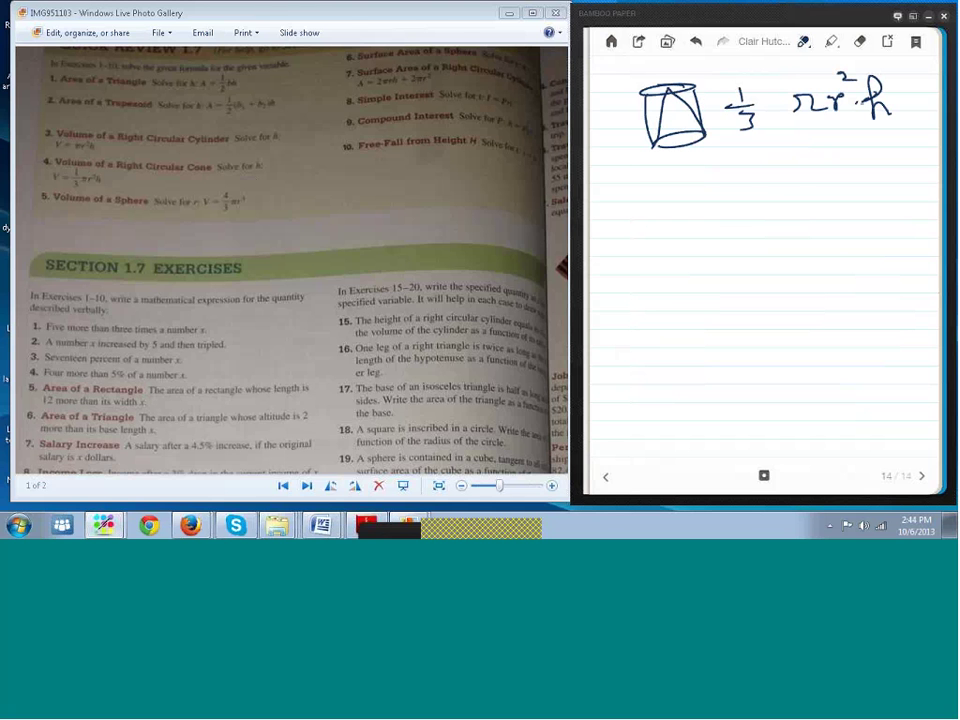
# Step: Write the general volume formula 1/3 base area · h below the cone formula
pyautogui.moveTo(752, 186); pyautogui.dragTo(752, 205)
pyautogui.moveTo(733, 209)
pyautogui.mouseDown()
pyautogui.moveTo(766, 206)
pyautogui.moveTo(741, 237)
pyautogui.mouseUp()
pyautogui.moveTo(797, 192); pyautogui.dragTo(800, 218)
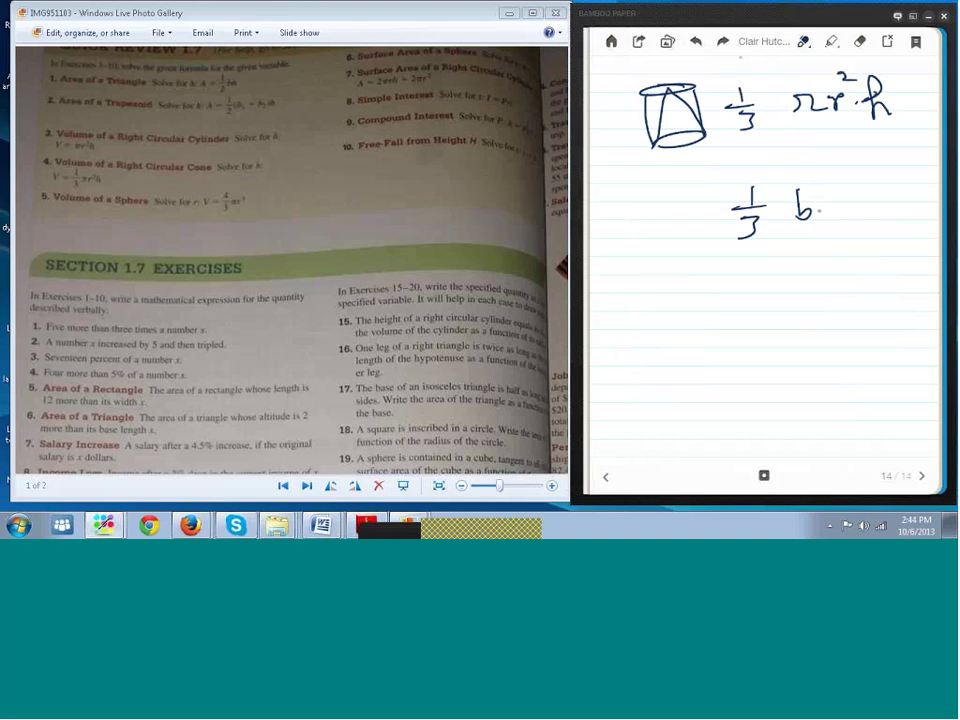
pyautogui.moveTo(819, 208); pyautogui.dragTo(836, 212)
pyautogui.moveTo(842, 209); pyautogui.dragTo(882, 209)
pyautogui.click(887, 207)
pyautogui.moveTo(893, 197); pyautogui.dragTo(903, 212)
pyautogui.click(910, 211)
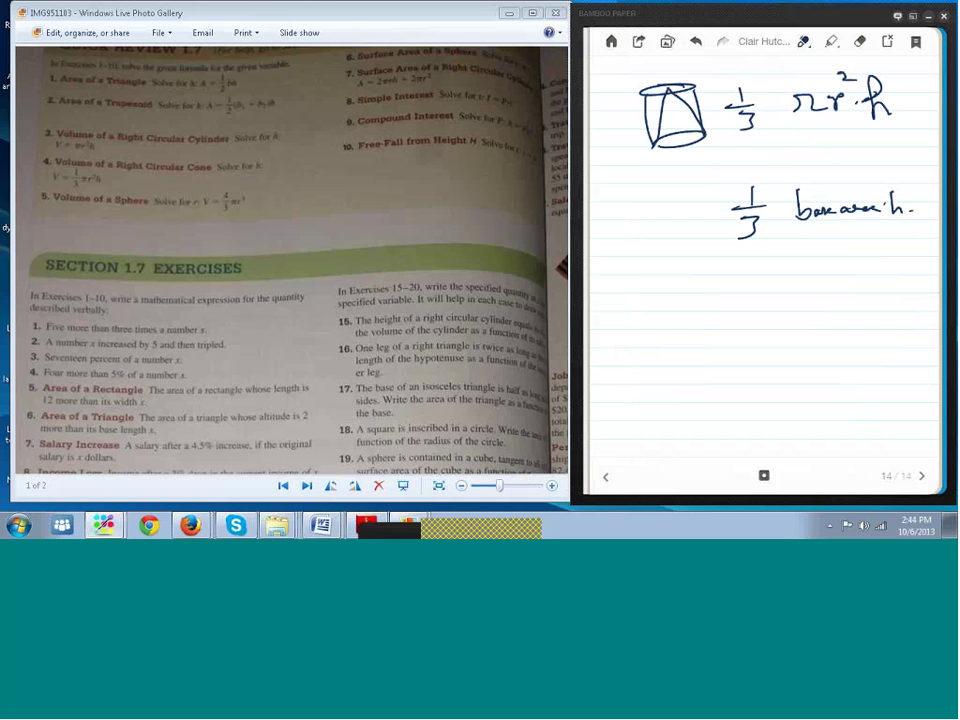
# Step: Sketch a pyramid with a triangular base below the cylinder sketch
pyautogui.moveTo(618, 325); pyautogui.dragTo(662, 345)
pyautogui.moveTo(632, 258); pyautogui.dragTo(662, 345)
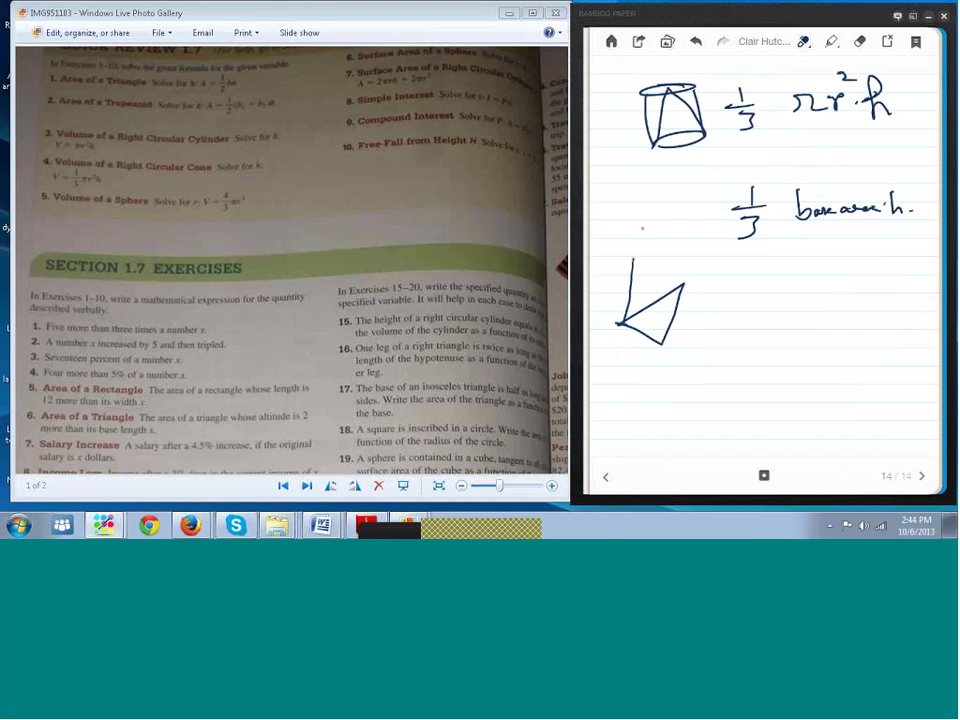
pyautogui.moveTo(650, 236)
pyautogui.mouseDown()
pyautogui.moveTo(692, 276)
pyautogui.moveTo(651, 330)
pyautogui.mouseUp()
pyautogui.moveTo(644, 237)
pyautogui.mouseDown()
pyautogui.moveTo(690, 292)
pyautogui.moveTo(738, 298)
pyautogui.mouseUp()
# Step: Write the note "1/3 of cylinder" beside the pyramid
pyautogui.moveTo(716, 307); pyautogui.dragTo(722, 322)
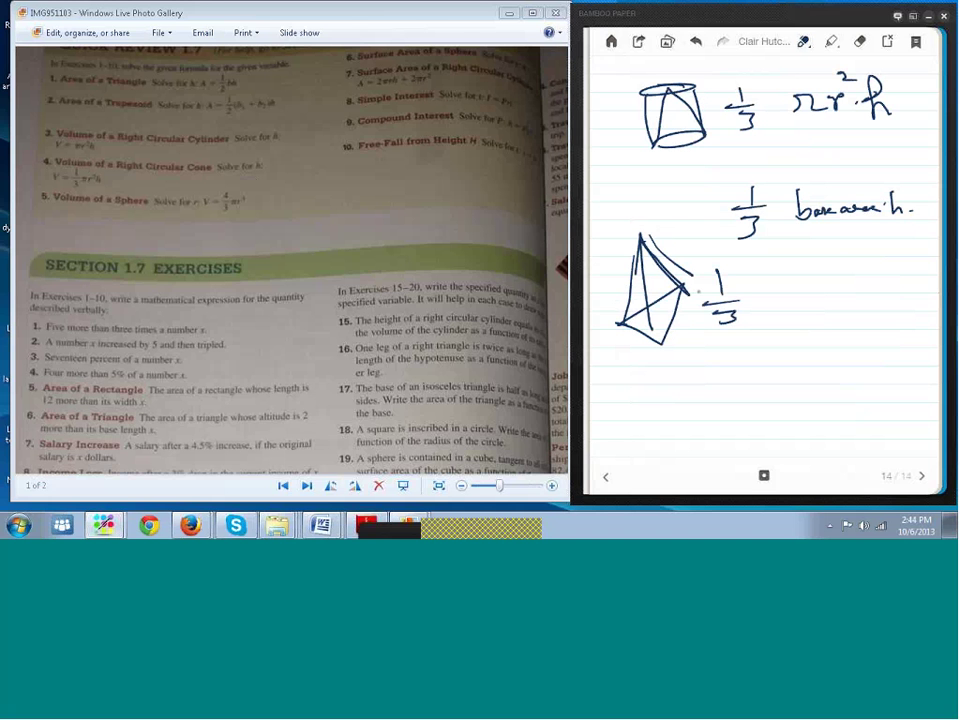
pyautogui.moveTo(766, 294); pyautogui.dragTo(762, 302)
pyautogui.moveTo(780, 284)
pyautogui.mouseDown()
pyautogui.moveTo(772, 316)
pyautogui.moveTo(812, 300)
pyautogui.moveTo(808, 312)
pyautogui.mouseUp()
pyautogui.moveTo(826, 292); pyautogui.dragTo(834, 325)
pyautogui.moveTo(850, 280)
pyautogui.mouseDown()
pyautogui.moveTo(852, 312)
pyautogui.moveTo(900, 296)
pyautogui.mouseUp()
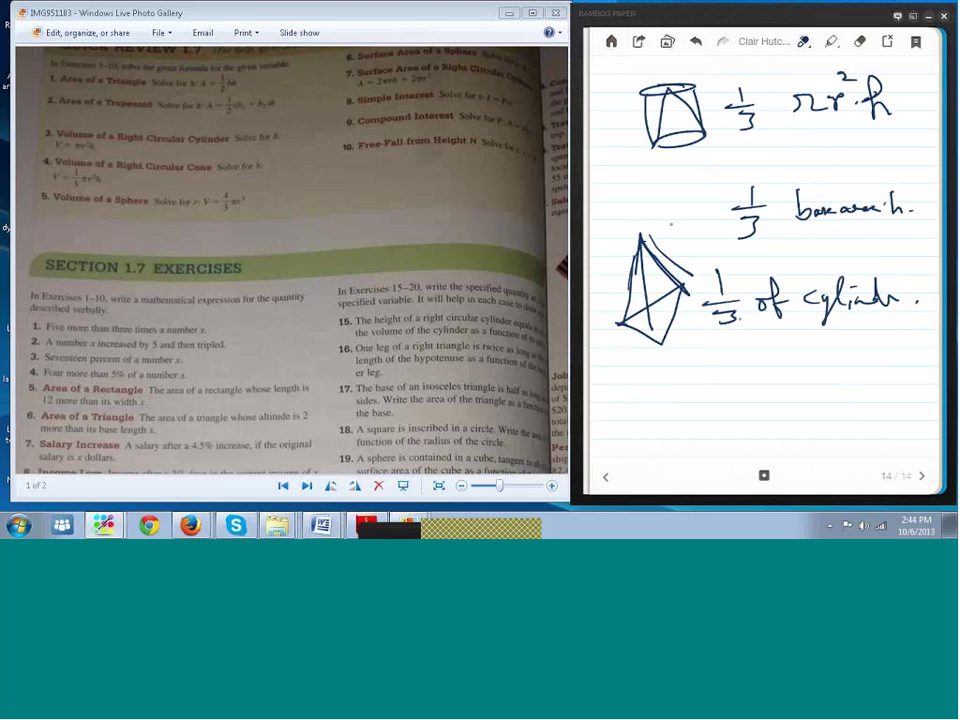
# Step: Add a new page and write the sphere volume formula "Vol. Sph = 4/3 πr³" in blue at its top
pyautogui.click(923, 476)
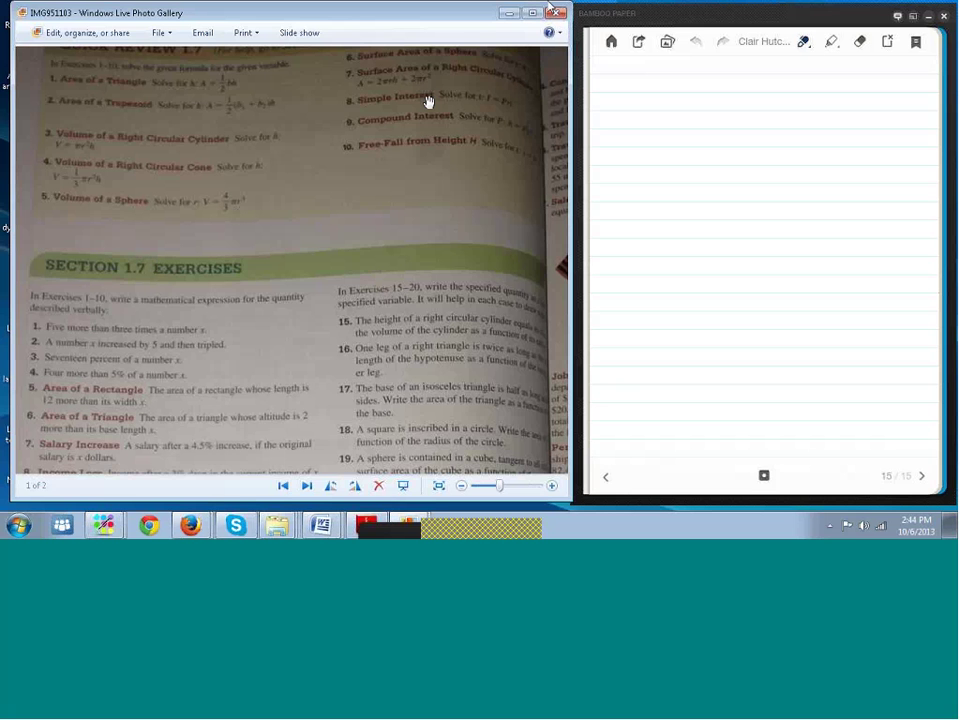
pyautogui.click(804, 44)
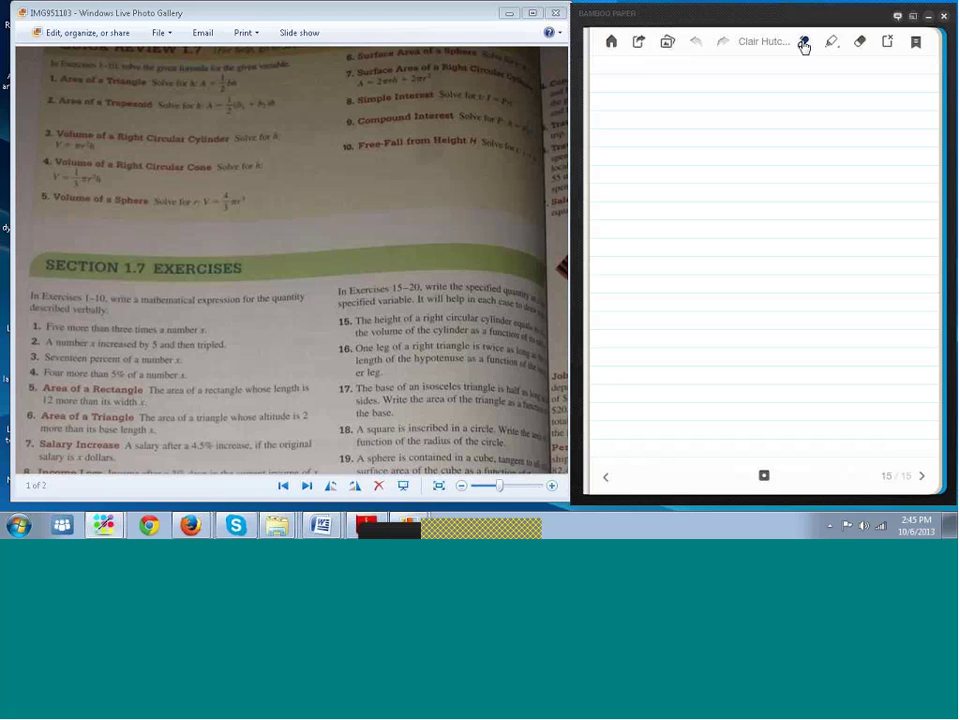
pyautogui.click(803, 43)
pyautogui.click(803, 103)
pyautogui.moveTo(619, 81); pyautogui.dragTo(651, 91)
pyautogui.click(678, 97)
pyautogui.moveTo(662, 80)
pyautogui.mouseDown()
pyautogui.moveTo(664, 102)
pyautogui.moveTo(712, 98)
pyautogui.mouseUp()
pyautogui.moveTo(720, 82)
pyautogui.mouseDown()
pyautogui.moveTo(730, 99)
pyautogui.moveTo(762, 89)
pyautogui.mouseUp()
pyautogui.moveTo(752, 95); pyautogui.dragTo(813, 93)
pyautogui.moveTo(809, 82); pyautogui.dragTo(815, 103)
pyautogui.moveTo(797, 106); pyautogui.dragTo(799, 120)
pyautogui.moveTo(827, 100); pyautogui.dragTo(877, 86)
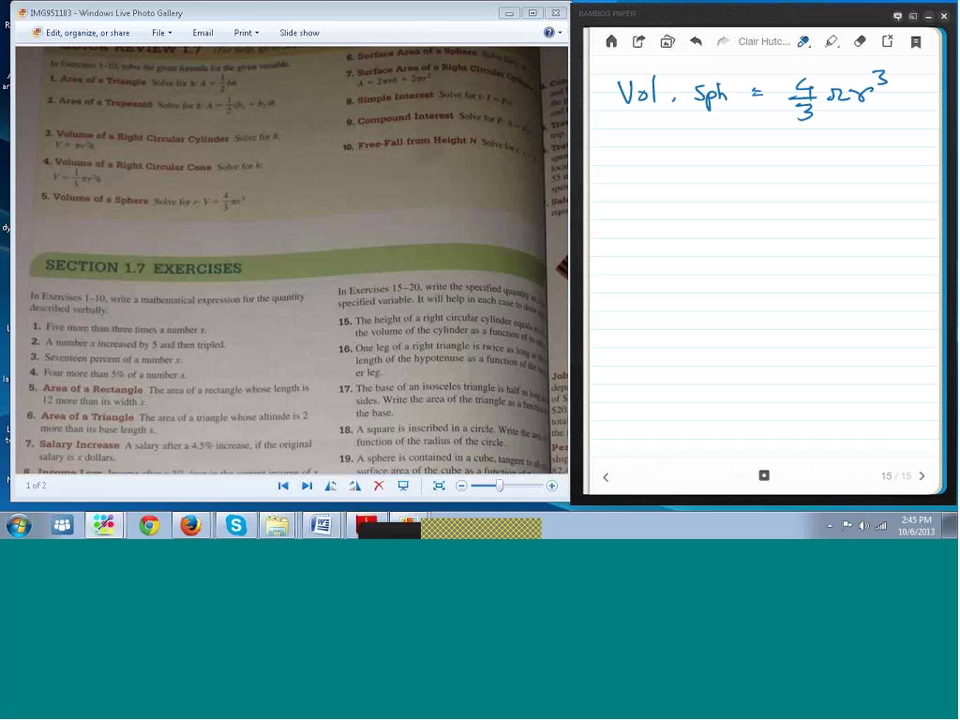
# Step: Write the sphere surface area formula "Surf. Sph = 4πr²" below the volume formula
pyautogui.moveTo(619, 146); pyautogui.dragTo(609, 161)
pyautogui.moveTo(624, 151)
pyautogui.mouseDown()
pyautogui.moveTo(637, 160)
pyautogui.moveTo(646, 149)
pyautogui.mouseUp()
pyautogui.moveTo(656, 141); pyautogui.dragTo(649, 173)
pyautogui.click(668, 156)
pyautogui.moveTo(645, 157); pyautogui.dragTo(694, 162)
pyautogui.moveTo(710, 151)
pyautogui.mouseDown()
pyautogui.moveTo(710, 167)
pyautogui.moveTo(718, 160)
pyautogui.mouseUp()
pyautogui.moveTo(725, 140); pyautogui.dragTo(736, 161)
pyautogui.moveTo(743, 150); pyautogui.dragTo(757, 149)
pyautogui.moveTo(744, 156); pyautogui.dragTo(810, 156)
pyautogui.moveTo(805, 147); pyautogui.dragTo(805, 163)
pyautogui.moveTo(826, 151); pyautogui.dragTo(860, 153)
pyautogui.moveTo(860, 140)
pyautogui.mouseDown()
pyautogui.moveTo(880, 142)
pyautogui.moveTo(841, 147)
pyautogui.mouseUp()
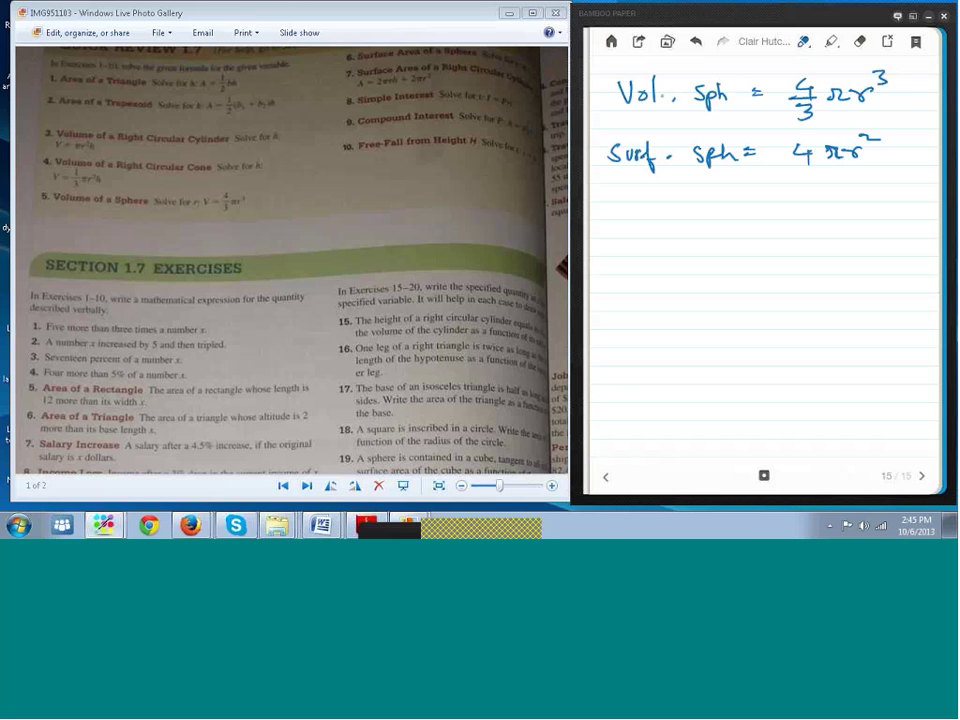
# Step: Draw a curved arrow from 4/3 πr³ down to 4πr² and highlight both expressions in yellow
pyautogui.moveTo(892, 95); pyautogui.dragTo(897, 135)
pyautogui.click(831, 42)
pyautogui.moveTo(778, 100); pyautogui.dragTo(888, 112)
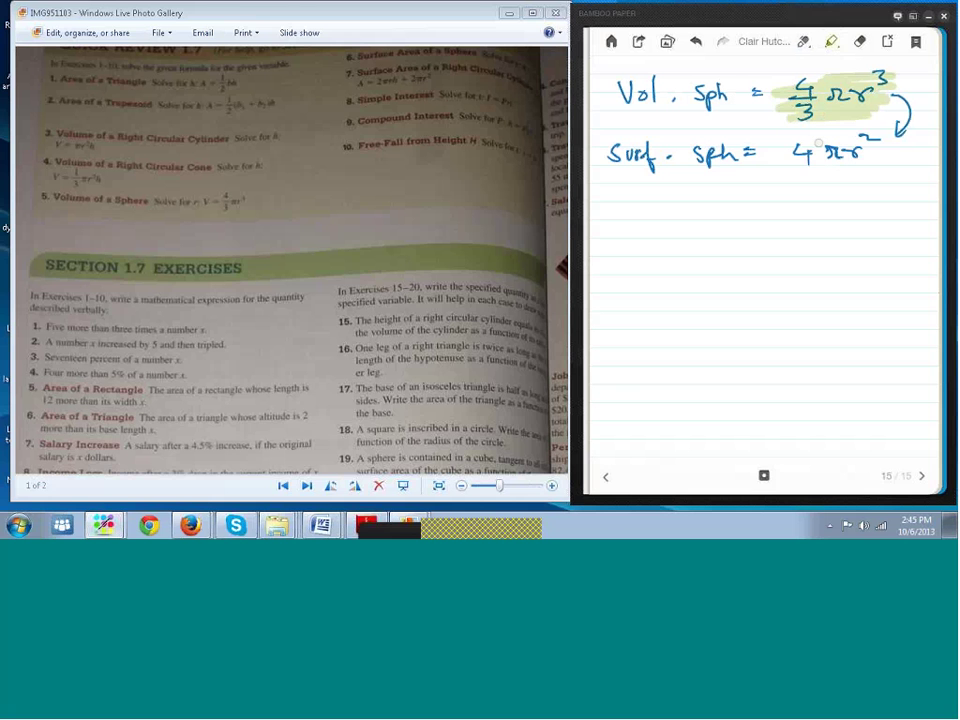
pyautogui.moveTo(788, 148); pyautogui.dragTo(890, 140)
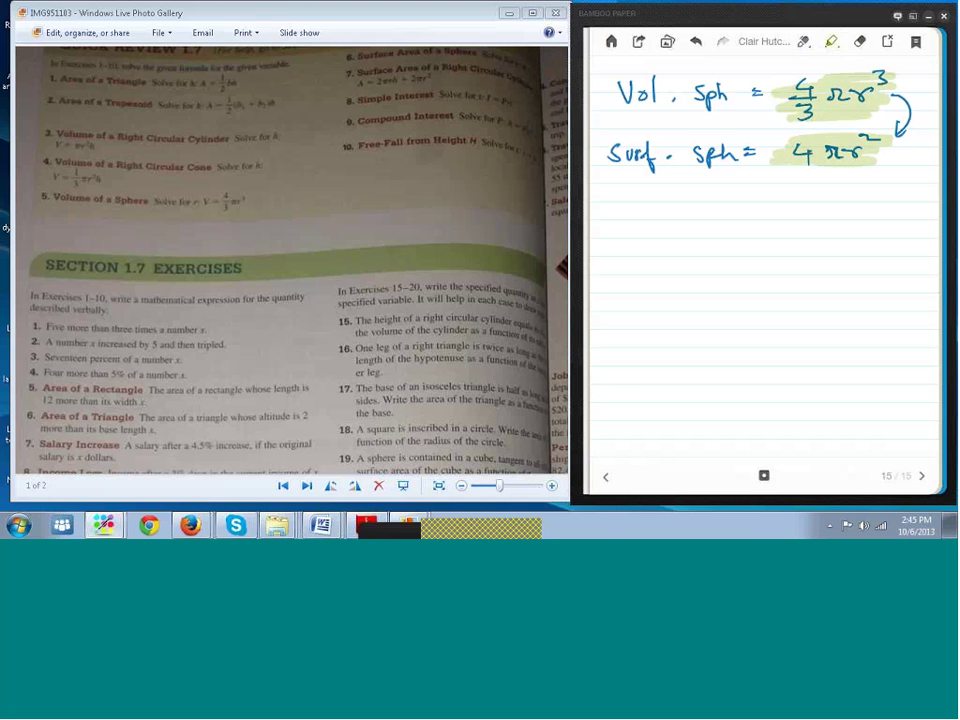
# Step: Return to the blue pen and sketch an upright cylinder below the sphere formulas
pyautogui.click(803, 42)
pyautogui.click(895, 96)
pyautogui.moveTo(650, 209); pyautogui.dragTo(672, 211)
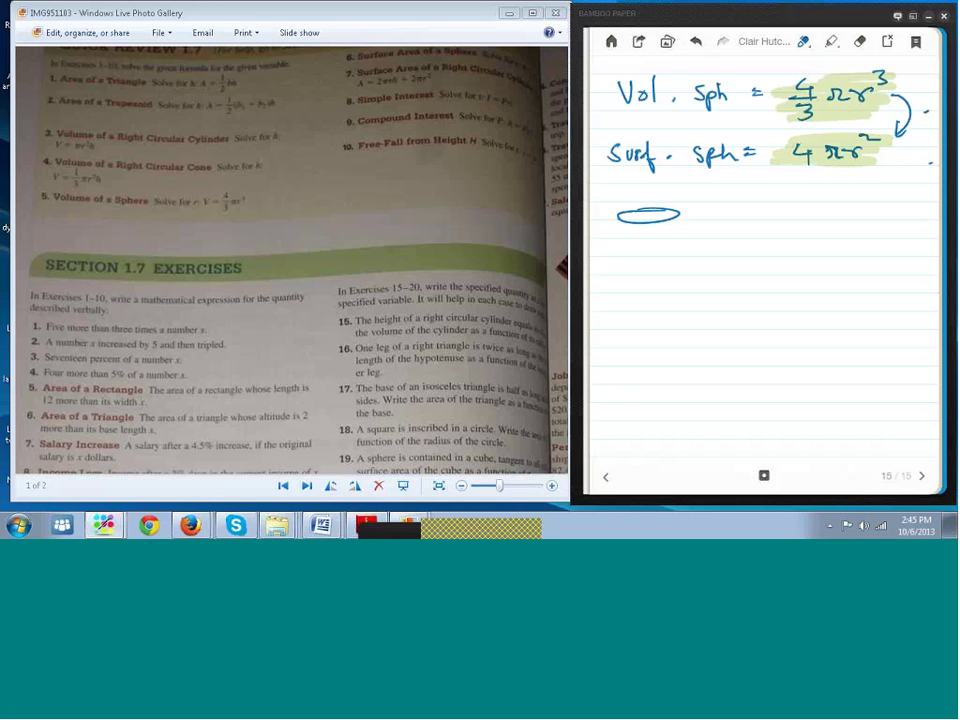
pyautogui.moveTo(617, 220); pyautogui.dragTo(615, 276)
pyautogui.moveTo(615, 276); pyautogui.dragTo(682, 270)
pyautogui.moveTo(678, 215); pyautogui.dragTo(684, 276)
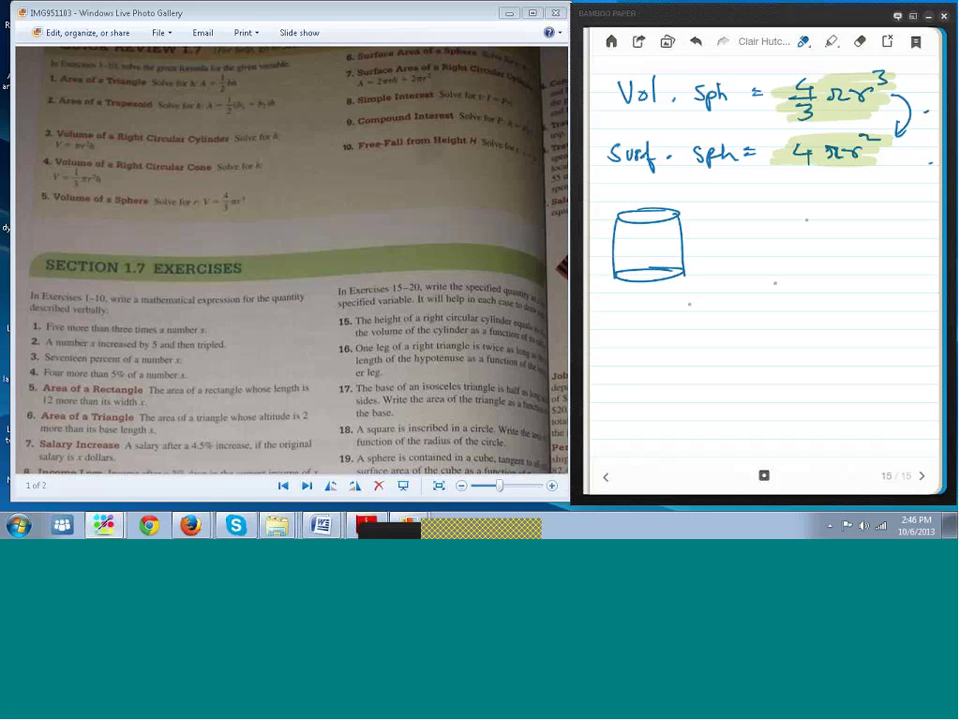
# Step: Draw the cylinder's net beside it as a rectangle with a circle above and below, and write COKE inside the rectangle
pyautogui.moveTo(808, 206); pyautogui.dragTo(809, 207)
pyautogui.moveTo(812, 280); pyautogui.dragTo(813, 281)
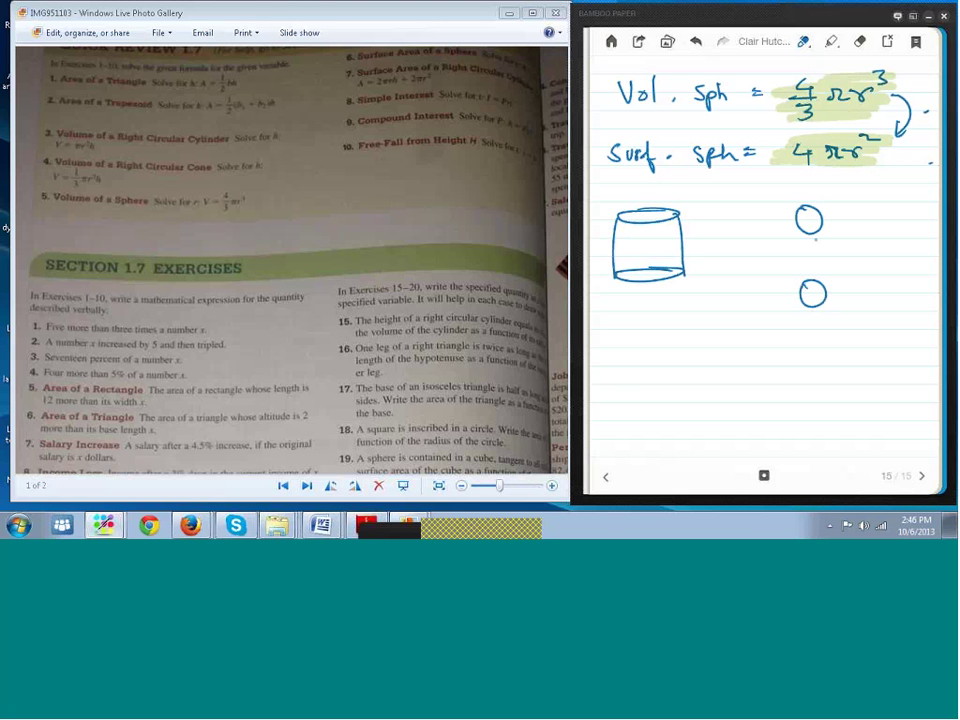
pyautogui.moveTo(751, 238)
pyautogui.mouseDown()
pyautogui.moveTo(890, 231)
pyautogui.moveTo(890, 272)
pyautogui.moveTo(751, 238)
pyautogui.mouseUp()
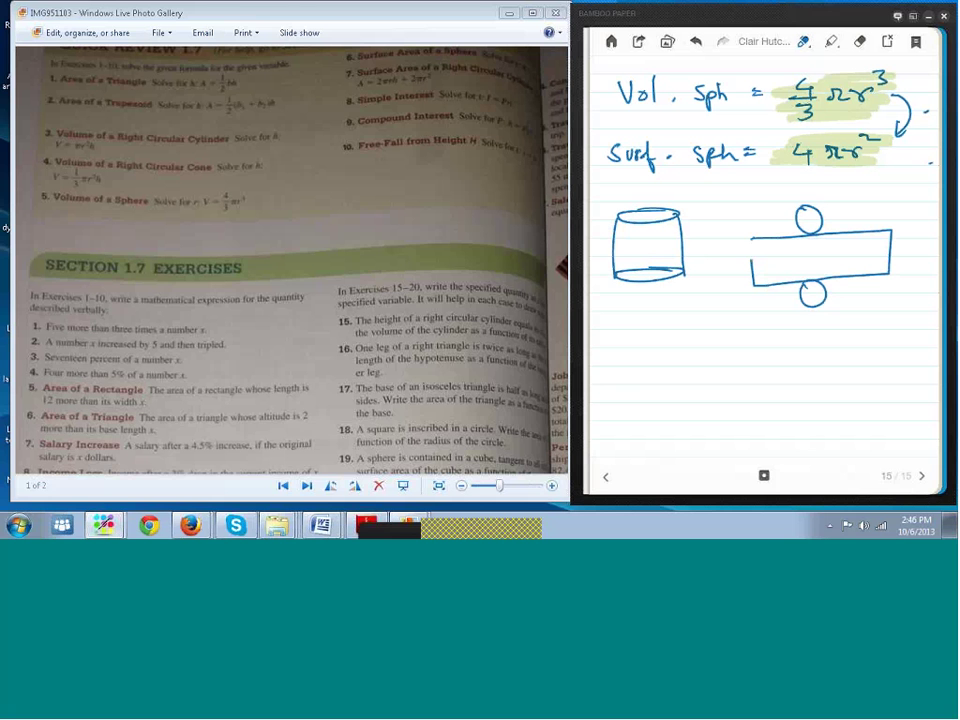
pyautogui.moveTo(808, 253)
pyautogui.mouseDown()
pyautogui.moveTo(809, 266)
pyautogui.moveTo(819, 254)
pyautogui.mouseUp()
pyautogui.moveTo(829, 250); pyautogui.dragTo(829, 267)
pyautogui.moveTo(842, 250)
pyautogui.mouseDown()
pyautogui.moveTo(843, 267)
pyautogui.moveTo(860, 266)
pyautogui.mouseUp()
pyautogui.moveTo(847, 259); pyautogui.dragTo(864, 250)
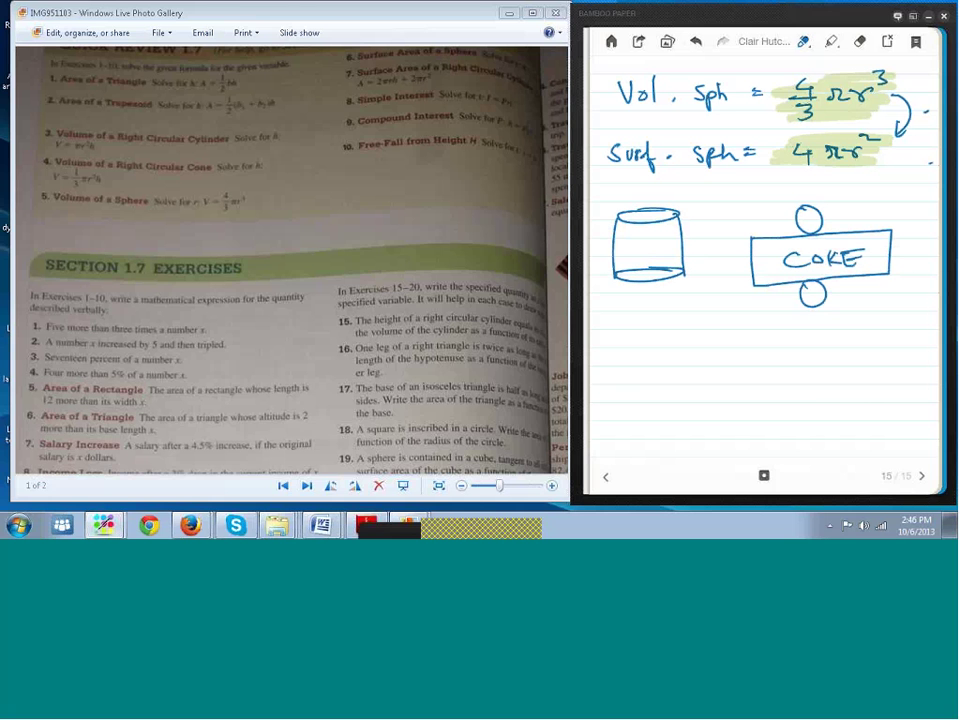
# Step: Label the rectangle's height h in magenta, trace its lower edge, and mark that edge 2πr
pyautogui.rightClick(881, 339)
pyautogui.click(906, 346)
pyautogui.moveTo(897, 242); pyautogui.dragTo(906, 264)
pyautogui.moveTo(753, 287); pyautogui.dragTo(886, 272)
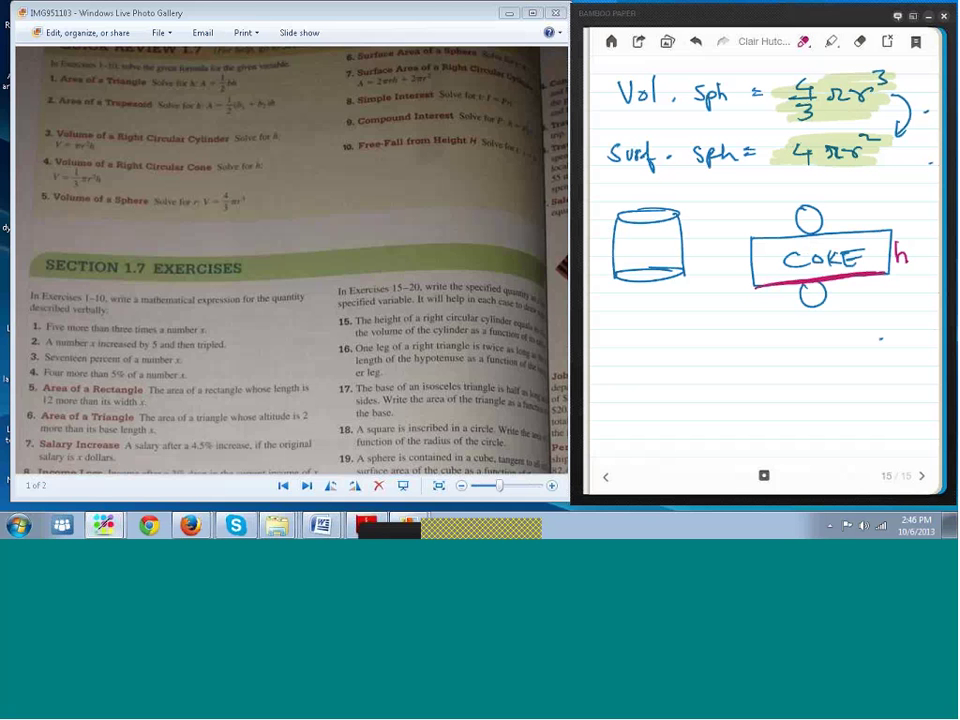
pyautogui.moveTo(852, 279); pyautogui.dragTo(861, 287)
pyautogui.moveTo(866, 278); pyautogui.dragTo(876, 279)
pyautogui.moveTo(872, 280); pyautogui.dragTo(871, 287)
pyautogui.moveTo(878, 287); pyautogui.dragTo(884, 281)
# Step: Label both circles of the net with their area πr² in light blue
pyautogui.rightClick(862, 341)
pyautogui.click(866, 350)
pyautogui.moveTo(793, 322); pyautogui.dragTo(800, 329)
pyautogui.moveTo(801, 322); pyautogui.dragTo(812, 321)
pyautogui.moveTo(813, 329); pyautogui.dragTo(828, 321)
pyautogui.moveTo(819, 201); pyautogui.dragTo(832, 208)
pyautogui.moveTo(833, 202); pyautogui.dragTo(841, 206)
pyautogui.moveTo(846, 190); pyautogui.dragTo(856, 195)
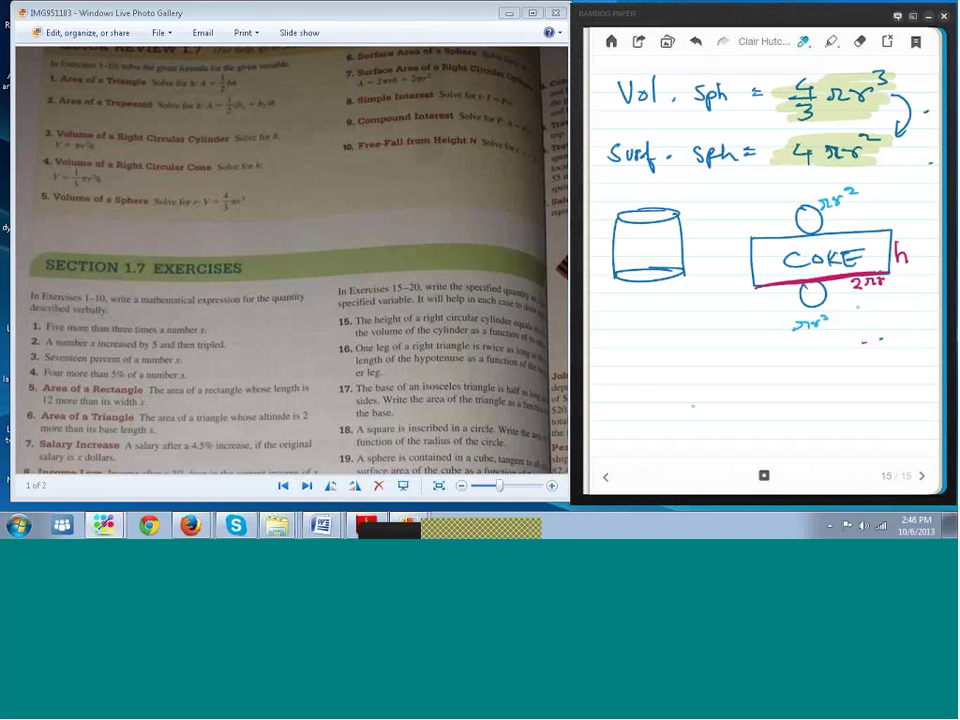
# Step: Write the cylinder's surface area as πr² + 2πr·h + πr² below the net
pyautogui.moveTo(622, 371)
pyautogui.mouseDown()
pyautogui.moveTo(640, 379)
pyautogui.moveTo(655, 368)
pyautogui.mouseUp()
pyautogui.moveTo(657, 367)
pyautogui.mouseDown()
pyautogui.moveTo(663, 381)
pyautogui.moveTo(689, 355)
pyautogui.mouseUp()
pyautogui.moveTo(854, 373); pyautogui.dragTo(881, 373)
pyautogui.moveTo(867, 364)
pyautogui.mouseDown()
pyautogui.moveTo(868, 382)
pyautogui.moveTo(899, 379)
pyautogui.mouseUp()
pyautogui.moveTo(901, 381); pyautogui.dragTo(932, 358)
pyautogui.moveTo(681, 378); pyautogui.dragTo(707, 378)
pyautogui.moveTo(694, 367); pyautogui.dragTo(694, 389)
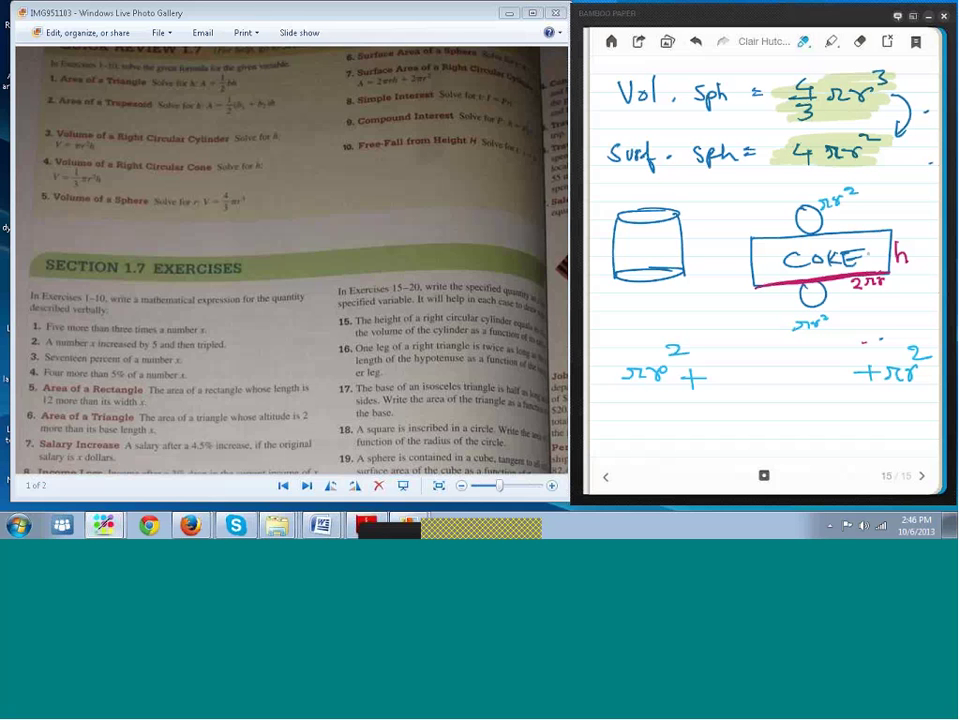
pyautogui.moveTo(728, 371)
pyautogui.mouseDown()
pyautogui.moveTo(746, 384)
pyautogui.moveTo(780, 380)
pyautogui.mouseUp()
pyautogui.click(796, 378)
pyautogui.moveTo(812, 354); pyautogui.dragTo(826, 384)
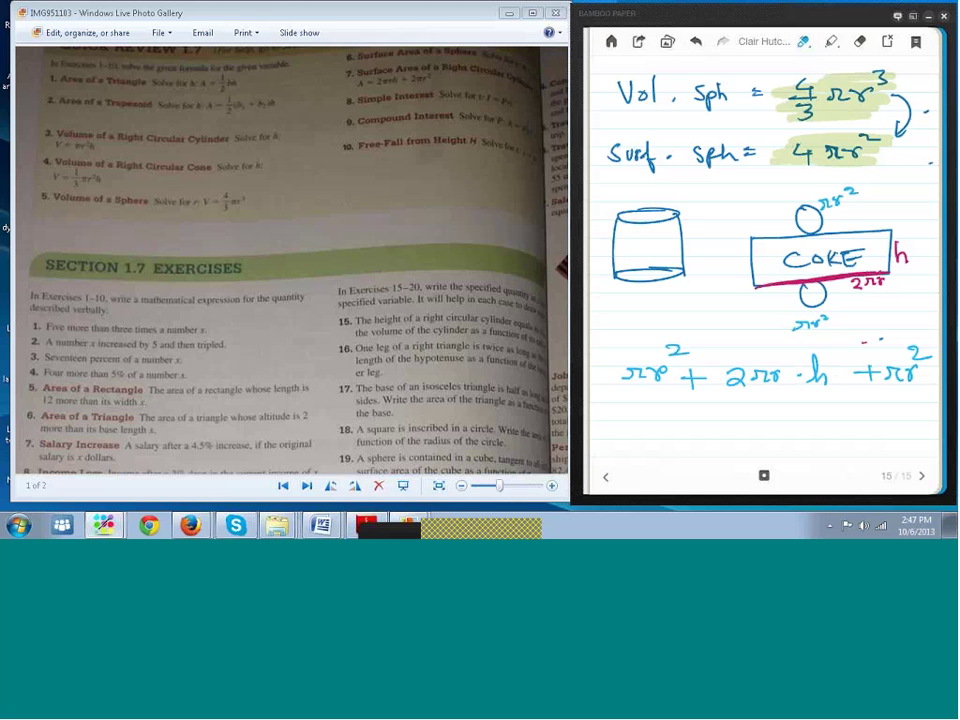
# Step: Add a new page, write a circled 8, and enter the simple interest formula Int = P·r t beside it
pyautogui.click(920, 476)
pyautogui.moveTo(612, 73); pyautogui.dragTo(610, 75)
pyautogui.moveTo(602, 70); pyautogui.dragTo(622, 70)
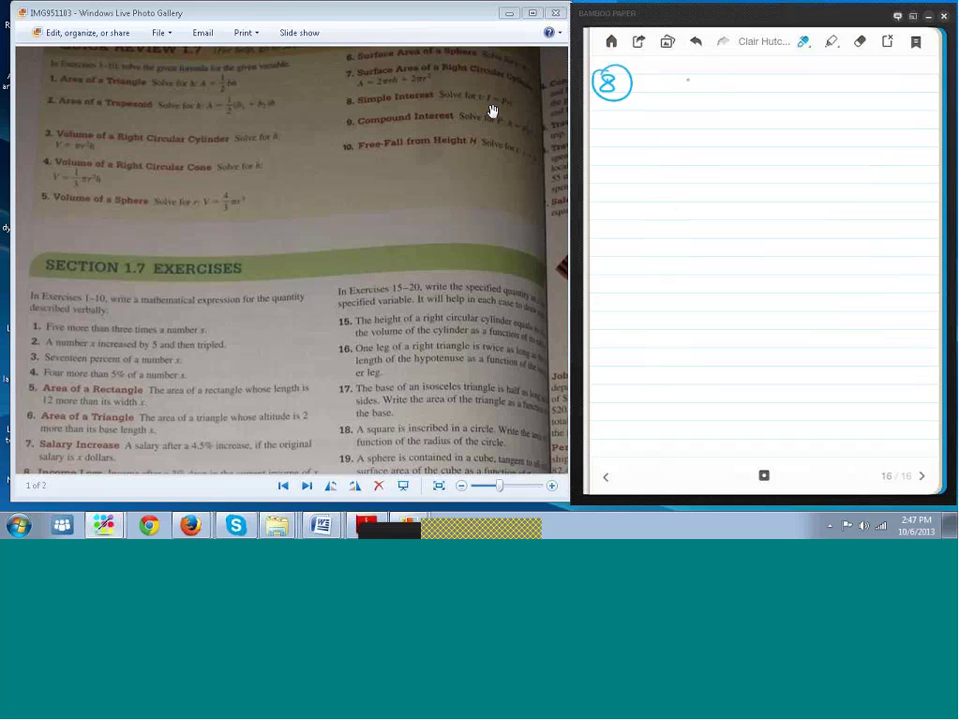
pyautogui.moveTo(687, 79); pyautogui.dragTo(688, 94)
pyautogui.moveTo(693, 94); pyautogui.dragTo(717, 83)
pyautogui.moveTo(731, 83); pyautogui.dragTo(745, 82)
pyautogui.moveTo(733, 89); pyautogui.dragTo(771, 89)
pyautogui.click(793, 87)
pyautogui.click(822, 83)
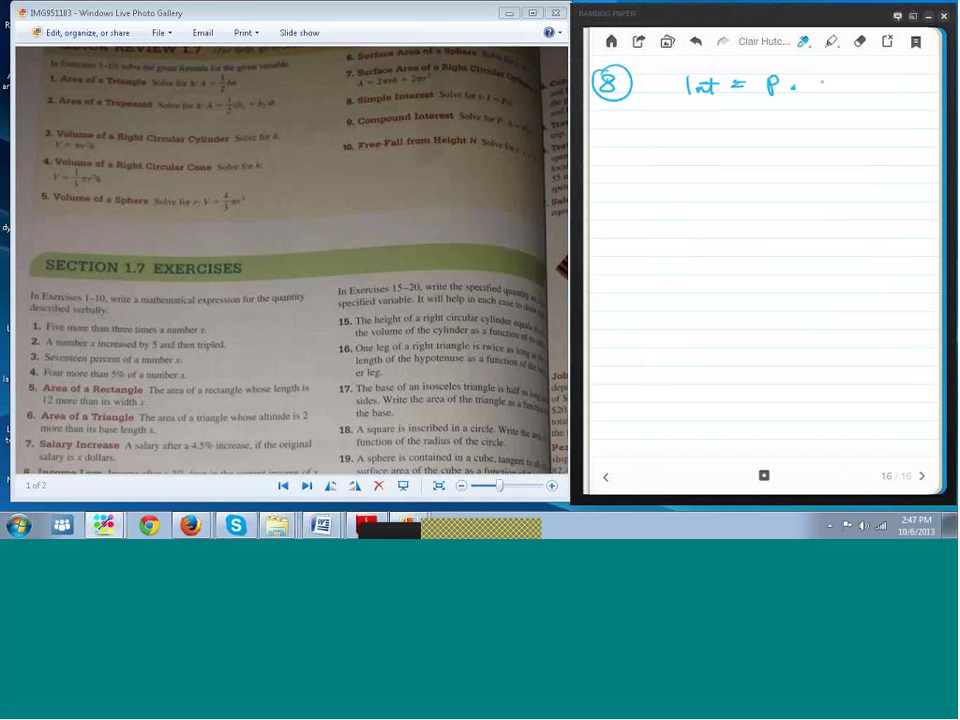
pyautogui.moveTo(808, 92)
pyautogui.mouseDown()
pyautogui.moveTo(818, 84)
pyautogui.moveTo(838, 95)
pyautogui.moveTo(849, 80)
pyautogui.mouseUp()
# Step: Write the worked example 100 · .05 · 7 below the simple interest formula
pyautogui.moveTo(686, 128); pyautogui.dragTo(687, 143)
pyautogui.moveTo(699, 129); pyautogui.dragTo(698, 129)
pyautogui.moveTo(713, 129); pyautogui.dragTo(712, 129)
pyautogui.click(733, 140)
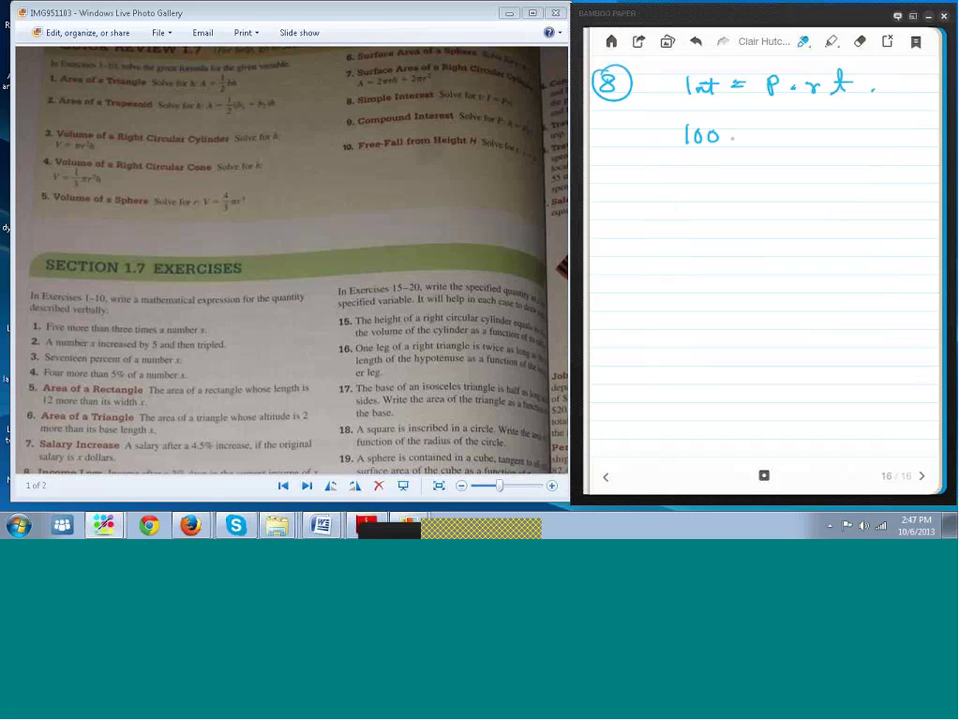
pyautogui.click(766, 134)
pyautogui.click(753, 141)
pyautogui.moveTo(770, 129); pyautogui.dragTo(769, 130)
pyautogui.moveTo(783, 128); pyautogui.dragTo(776, 142)
pyautogui.moveTo(778, 128); pyautogui.dragTo(832, 146)
# Step: Write the example's result, = 35, on the line below the product
pyautogui.moveTo(691, 170); pyautogui.dragTo(703, 170)
pyautogui.moveTo(691, 177); pyautogui.dragTo(734, 182)
pyautogui.moveTo(762, 166); pyautogui.dragTo(759, 181)
pyautogui.moveTo(762, 166); pyautogui.dragTo(774, 166)
pyautogui.click(782, 175)
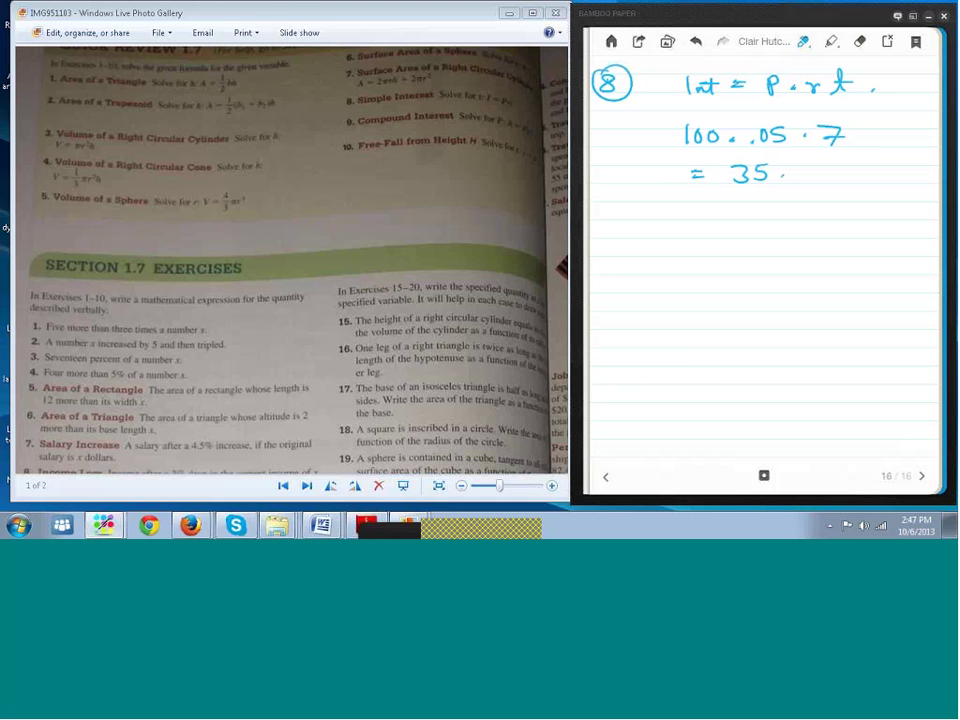
# Step: Write a circled 9 and draw a timeline below it with three tick marks numbered 0, 1 and 2
pyautogui.moveTo(615, 211)
pyautogui.mouseDown()
pyautogui.moveTo(619, 226)
pyautogui.moveTo(612, 205)
pyautogui.mouseUp()
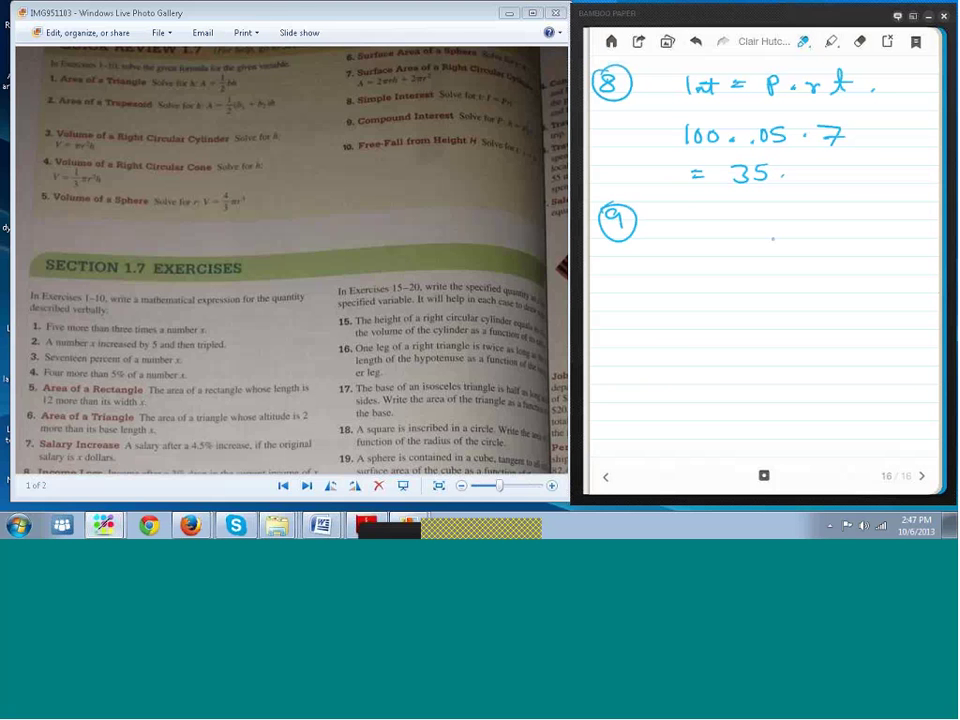
pyautogui.moveTo(637, 246)
pyautogui.mouseDown()
pyautogui.moveTo(638, 268)
pyautogui.moveTo(840, 260)
pyautogui.mouseUp()
pyautogui.moveTo(839, 251); pyautogui.dragTo(839, 269)
pyautogui.moveTo(620, 277)
pyautogui.mouseDown()
pyautogui.moveTo(620, 290)
pyautogui.moveTo(627, 278)
pyautogui.mouseUp()
pyautogui.moveTo(745, 256); pyautogui.dragTo(745, 270)
pyautogui.moveTo(745, 289); pyautogui.dragTo(745, 300)
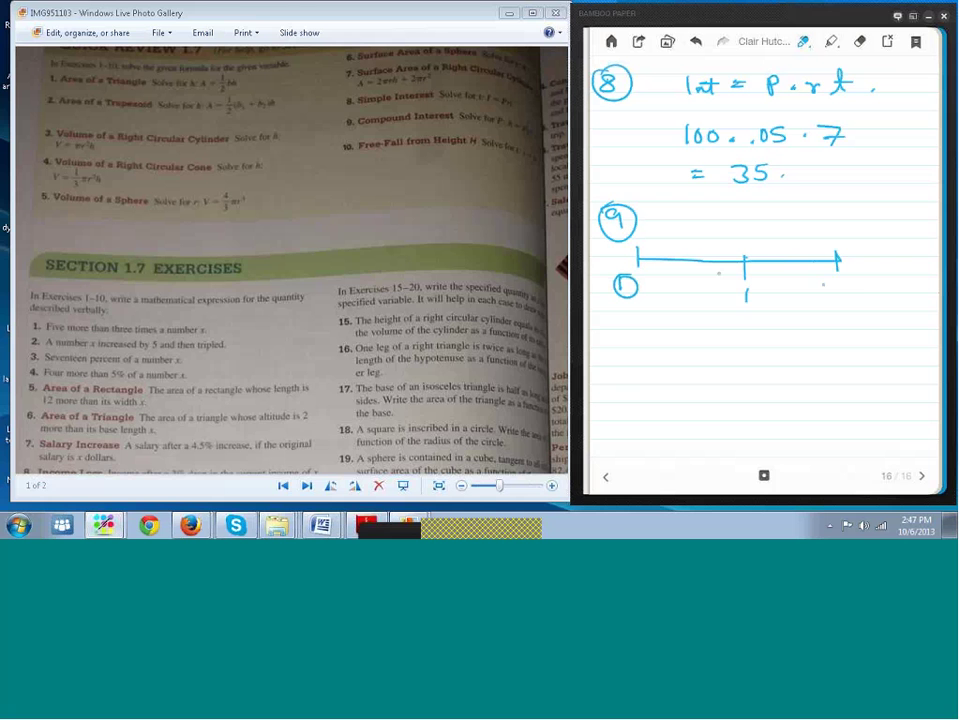
pyautogui.moveTo(834, 284); pyautogui.dragTo(866, 296)
# Step: Write 100 in magenta above the timeline's start, followed by an arrow towards the middle tick
pyautogui.rightClick(742, 330)
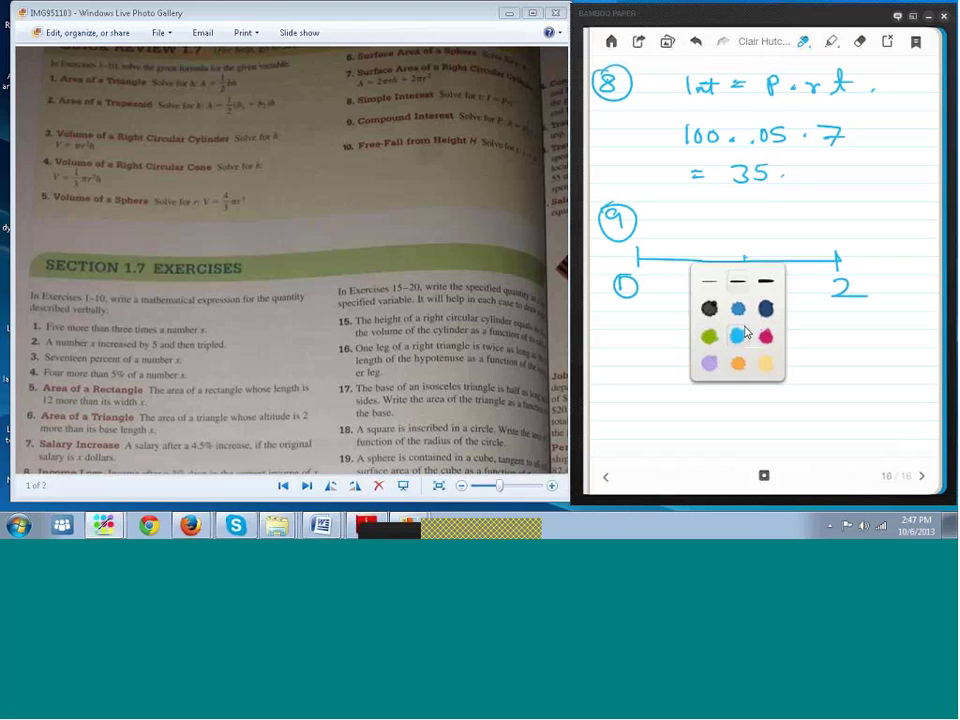
pyautogui.click(766, 336)
pyautogui.moveTo(641, 230); pyautogui.dragTo(641, 242)
pyautogui.moveTo(652, 229); pyautogui.dragTo(651, 230)
pyautogui.moveTo(665, 229); pyautogui.dragTo(712, 243)
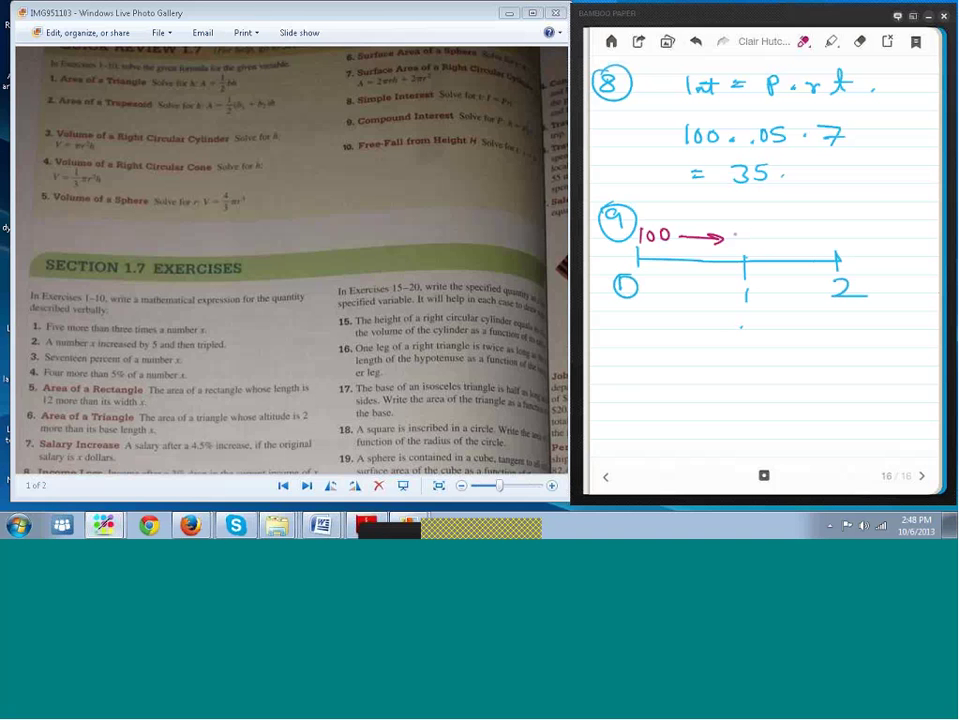
# Step: Note the 5% rate beside the timeline and write 105 above tick 1 with an arrow towards tick 2
pyautogui.moveTo(890, 208); pyautogui.dragTo(884, 219)
pyautogui.moveTo(914, 206); pyautogui.dragTo(899, 222)
pyautogui.moveTo(736, 227)
pyautogui.mouseDown()
pyautogui.moveTo(734, 246)
pyautogui.moveTo(746, 232)
pyautogui.mouseUp()
pyautogui.moveTo(760, 227)
pyautogui.mouseDown()
pyautogui.moveTo(752, 244)
pyautogui.moveTo(819, 237)
pyautogui.moveTo(807, 245)
pyautogui.mouseUp()
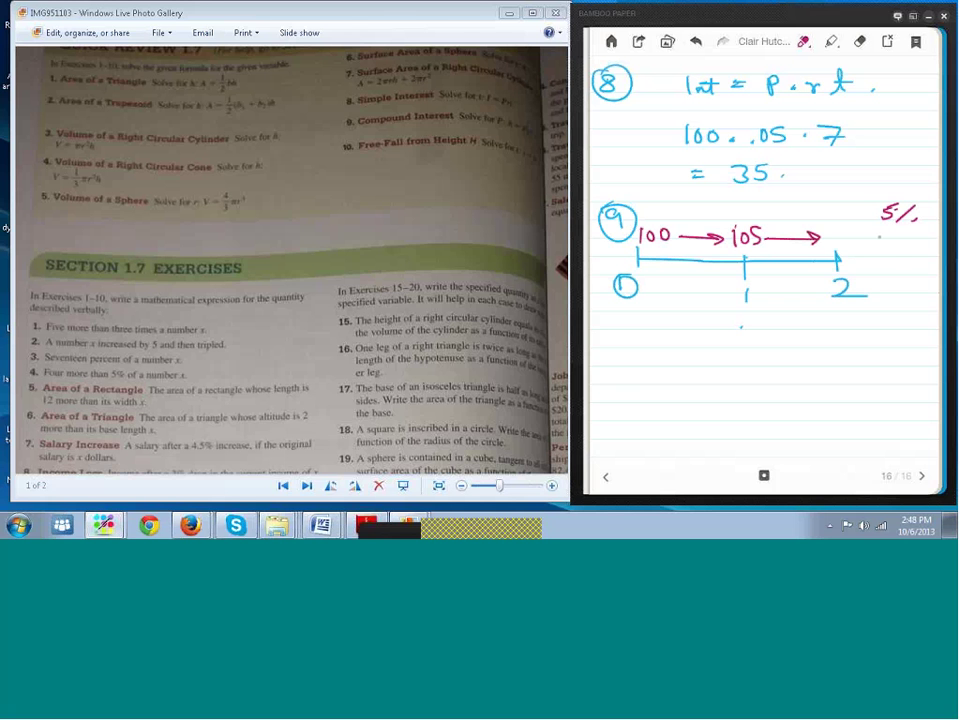
# Step: Write the growth expression 100 (1.05) in magenta below the timeline
pyautogui.rightClick(880, 237)
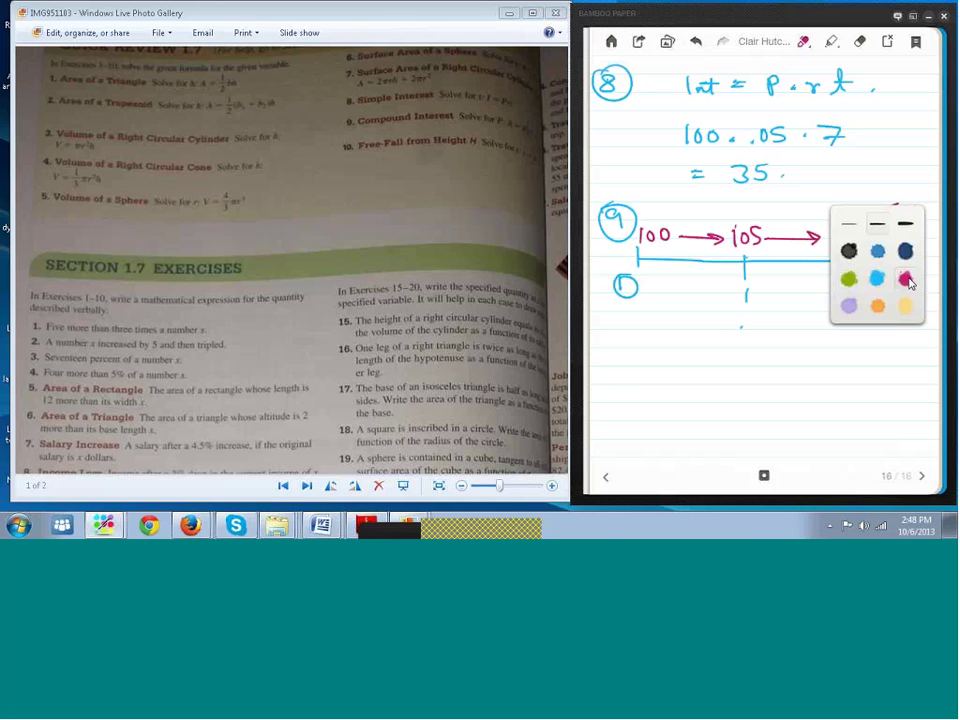
pyautogui.click(895, 269)
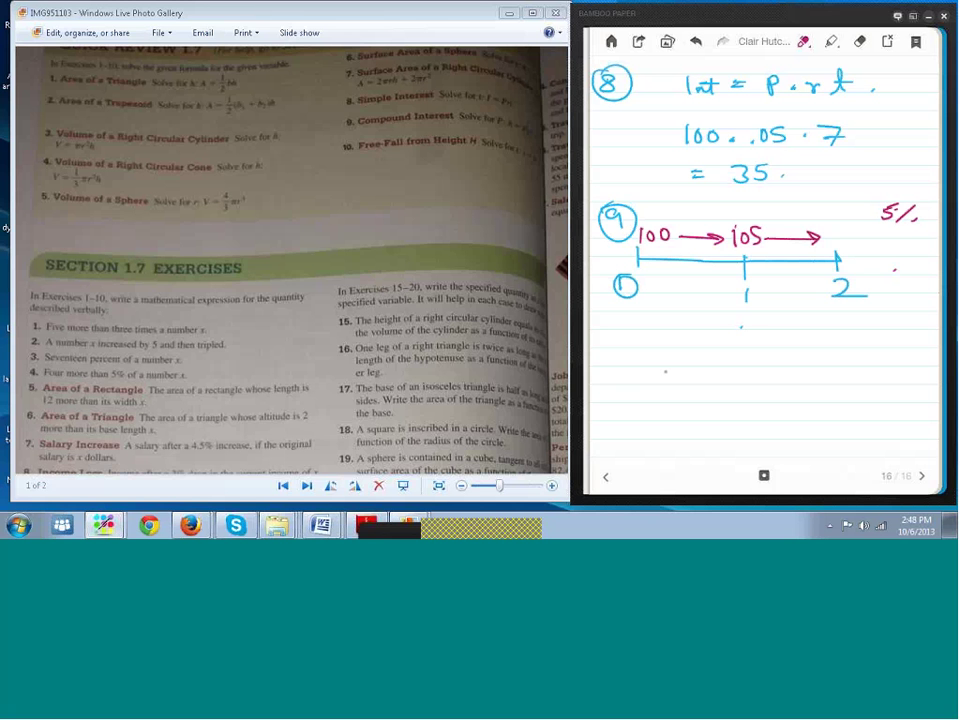
pyautogui.moveTo(632, 334)
pyautogui.mouseDown()
pyautogui.moveTo(632, 353)
pyautogui.moveTo(660, 339)
pyautogui.mouseUp()
pyautogui.click(653, 344)
pyautogui.click(707, 339)
pyautogui.moveTo(705, 330); pyautogui.dragTo(708, 357)
pyautogui.click(720, 356)
pyautogui.moveTo(731, 335); pyautogui.dragTo(745, 354)
pyautogui.moveTo(759, 323); pyautogui.dragTo(760, 364)
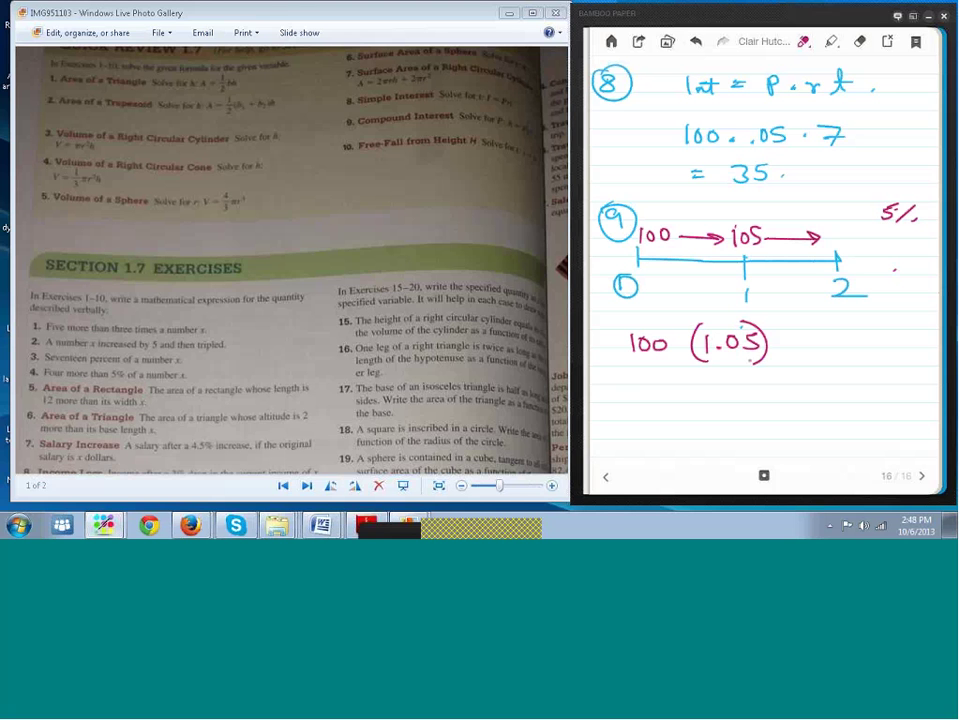
# Step: Complete the first growth expression beside 100 (1.05) by writing = 105 in magenta
pyautogui.moveTo(781, 337); pyautogui.dragTo(799, 336)
pyautogui.moveTo(781, 344); pyautogui.dragTo(800, 343)
pyautogui.moveTo(818, 336); pyautogui.dragTo(818, 355)
pyautogui.moveTo(832, 338); pyautogui.dragTo(834, 339)
pyautogui.moveTo(847, 336); pyautogui.dragTo(843, 353)
pyautogui.moveTo(847, 335); pyautogui.dragTo(866, 333)
# Step: Write the two-year growth expression 100 (1.05) (1.05) in magenta on the line below
pyautogui.moveTo(628, 391); pyautogui.dragTo(628, 407)
pyautogui.moveTo(640, 393)
pyautogui.mouseDown()
pyautogui.moveTo(655, 391)
pyautogui.moveTo(679, 411)
pyautogui.moveTo(711, 387)
pyautogui.mouseUp()
pyautogui.click(674, 388)
pyautogui.click(699, 406)
pyautogui.moveTo(722, 387); pyautogui.dragTo(719, 405)
pyautogui.moveTo(722, 385)
pyautogui.mouseDown()
pyautogui.moveTo(735, 384)
pyautogui.moveTo(733, 409)
pyautogui.moveTo(769, 404)
pyautogui.mouseUp()
pyautogui.click(765, 397)
pyautogui.click(778, 398)
pyautogui.moveTo(788, 385); pyautogui.dragTo(798, 400)
# Step: Finish the two-year growth line with the result = 110.25
pyautogui.moveTo(812, 379)
pyautogui.mouseDown()
pyautogui.moveTo(814, 410)
pyautogui.moveTo(839, 390)
pyautogui.mouseUp()
pyautogui.click(843, 393)
pyautogui.moveTo(827, 398); pyautogui.dragTo(851, 403)
pyautogui.moveTo(861, 388); pyautogui.dragTo(861, 403)
pyautogui.moveTo(876, 388); pyautogui.dragTo(910, 401)
pyautogui.click(890, 400)
pyautogui.moveTo(915, 384); pyautogui.dragTo(914, 400)
pyautogui.moveTo(915, 384); pyautogui.dragTo(931, 383)
# Step: Write the exponent form 100 (1.05)² on the next line under the two-year product
pyautogui.moveTo(630, 439); pyautogui.dragTo(630, 458)
pyautogui.moveTo(646, 441); pyautogui.dragTo(645, 441)
pyautogui.moveTo(663, 441); pyautogui.dragTo(662, 441)
pyautogui.moveTo(699, 432)
pyautogui.mouseDown()
pyautogui.moveTo(697, 464)
pyautogui.moveTo(760, 455)
pyautogui.mouseUp()
pyautogui.click(722, 455)
pyautogui.moveTo(775, 432)
pyautogui.mouseDown()
pyautogui.moveTo(777, 464)
pyautogui.moveTo(789, 432)
pyautogui.mouseUp()
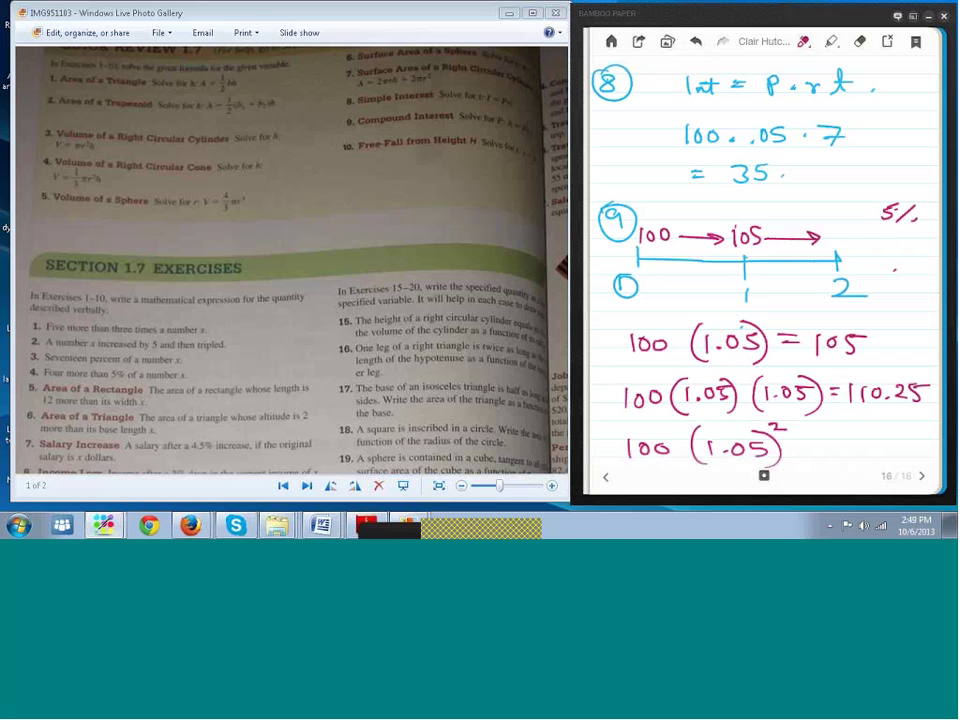
# Step: Go to a fresh notebook page and write the free-fall formula x = h − ½gt² in magenta, retracing its minus sign
pyautogui.click(924, 477)
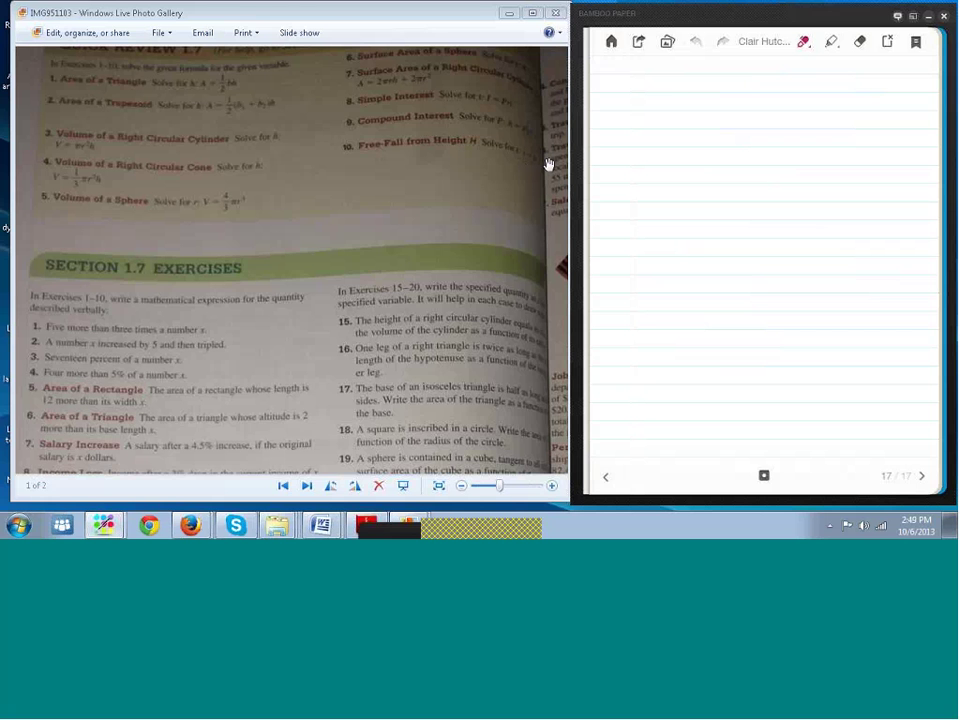
pyautogui.moveTo(635, 86); pyautogui.dragTo(668, 94)
pyautogui.moveTo(684, 84); pyautogui.dragTo(697, 84)
pyautogui.click(721, 85)
pyautogui.moveTo(684, 89); pyautogui.dragTo(807, 88)
pyautogui.moveTo(790, 92); pyautogui.dragTo(826, 98)
pyautogui.moveTo(846, 72); pyautogui.dragTo(849, 95)
pyautogui.moveTo(838, 80); pyautogui.dragTo(876, 73)
pyautogui.click(868, 90)
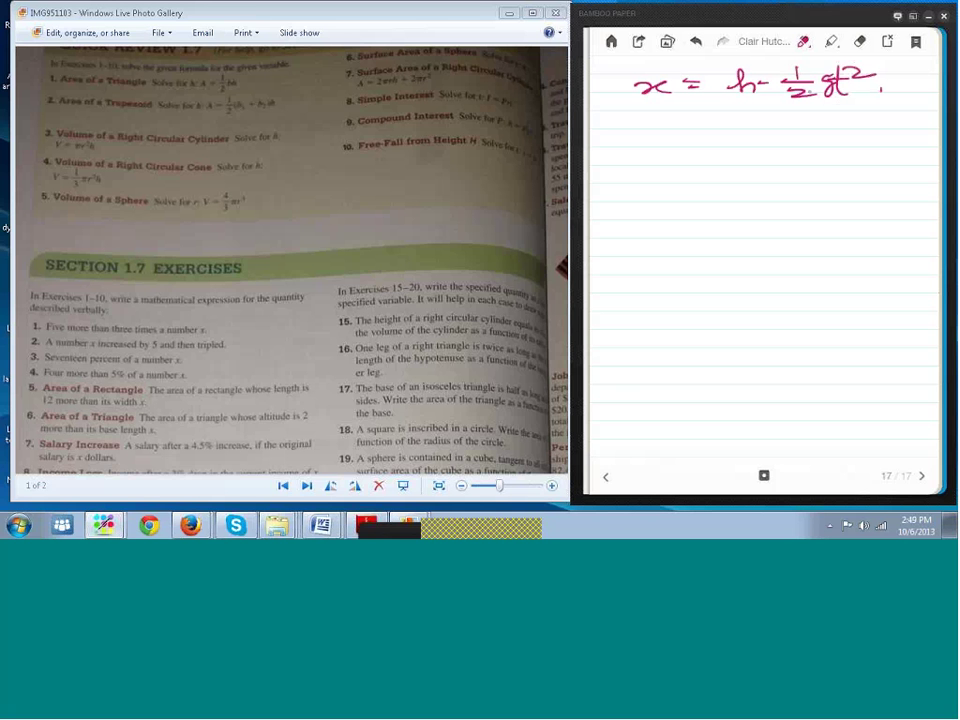
pyautogui.moveTo(758, 84); pyautogui.dragTo(771, 83)
pyautogui.moveTo(707, 112); pyautogui.dragTo(718, 110)
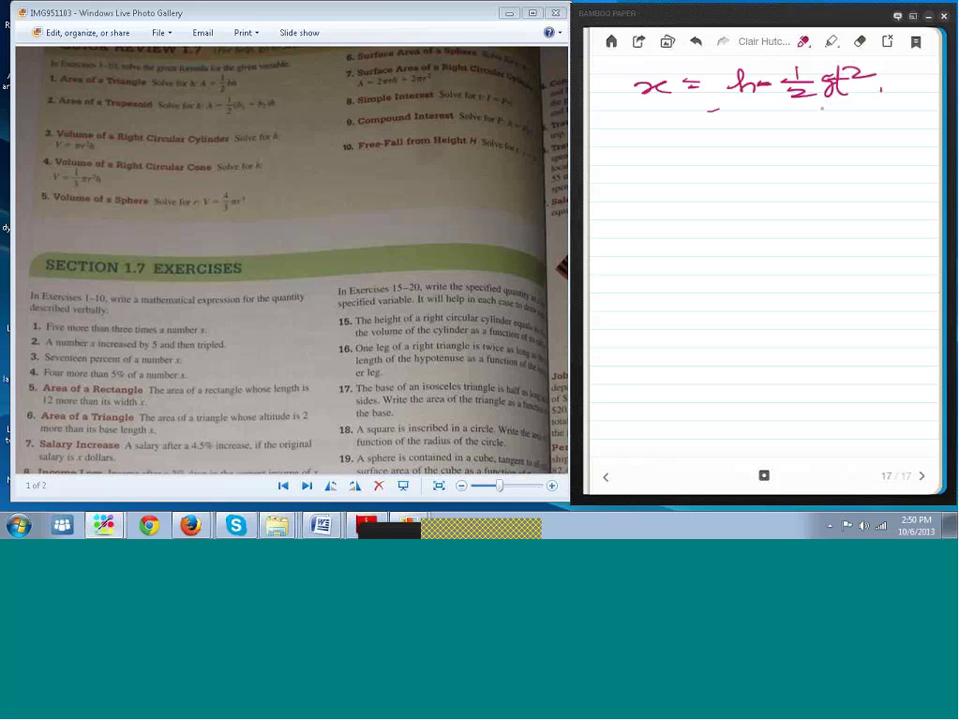